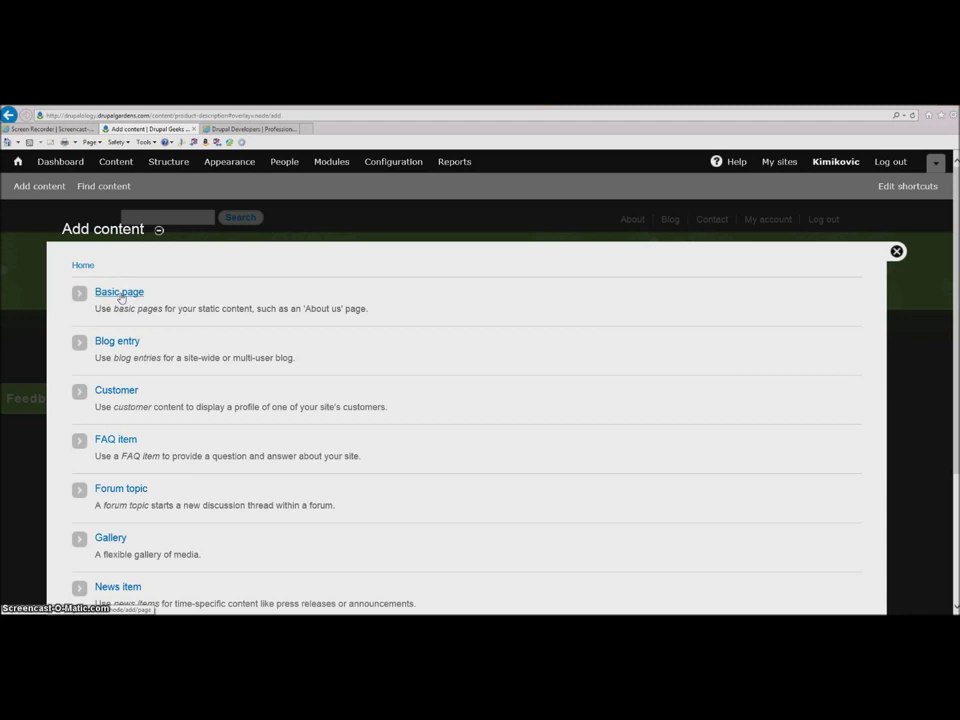
Create a new basic page and title it "Drupal Geeks"
{"action": "left_click", "coordinate": [121, 296]}
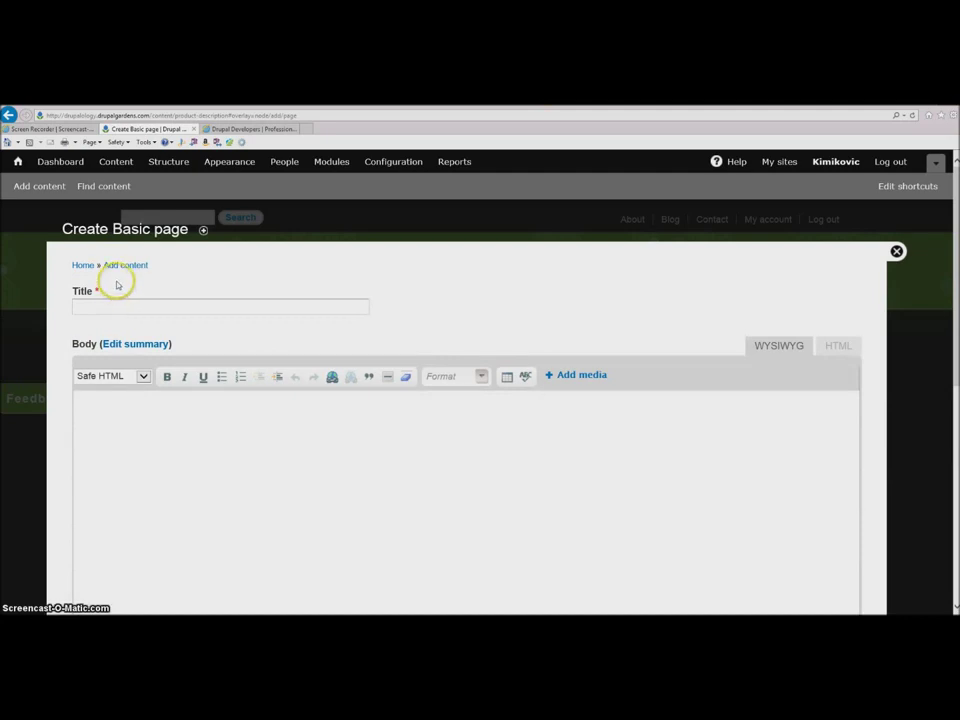
{"action": "left_click", "coordinate": [91, 309]}
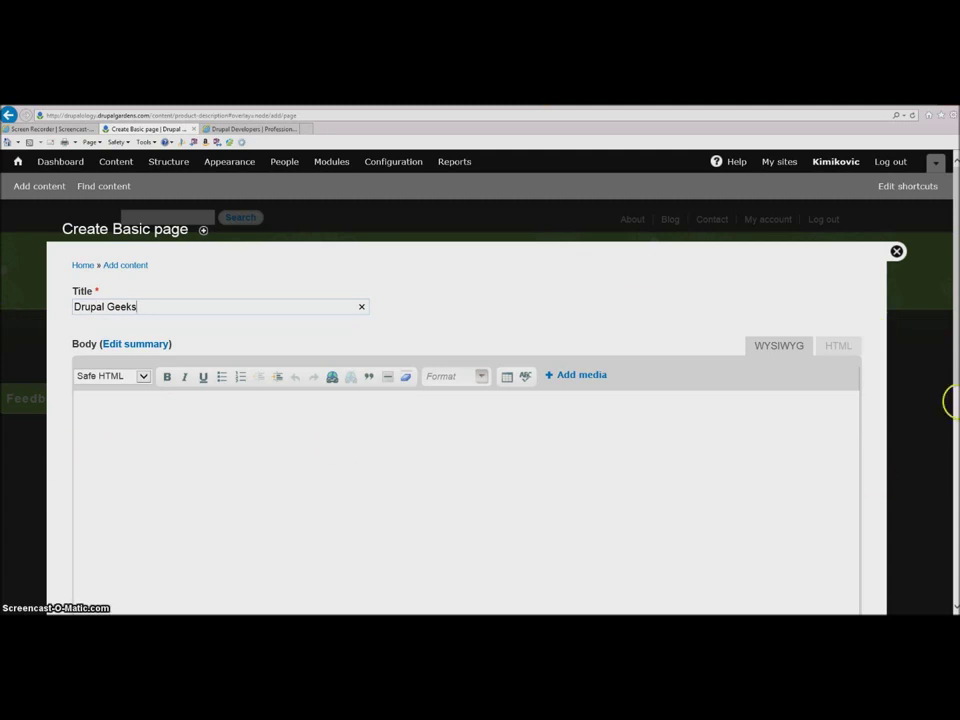
Set the body's text format to Plain text and paste the copied paragraph about hiring the right Drupal developer
{"action": "scroll", "coordinate": [950, 369], "scroll_direction": "down", "scroll_amount": 2}
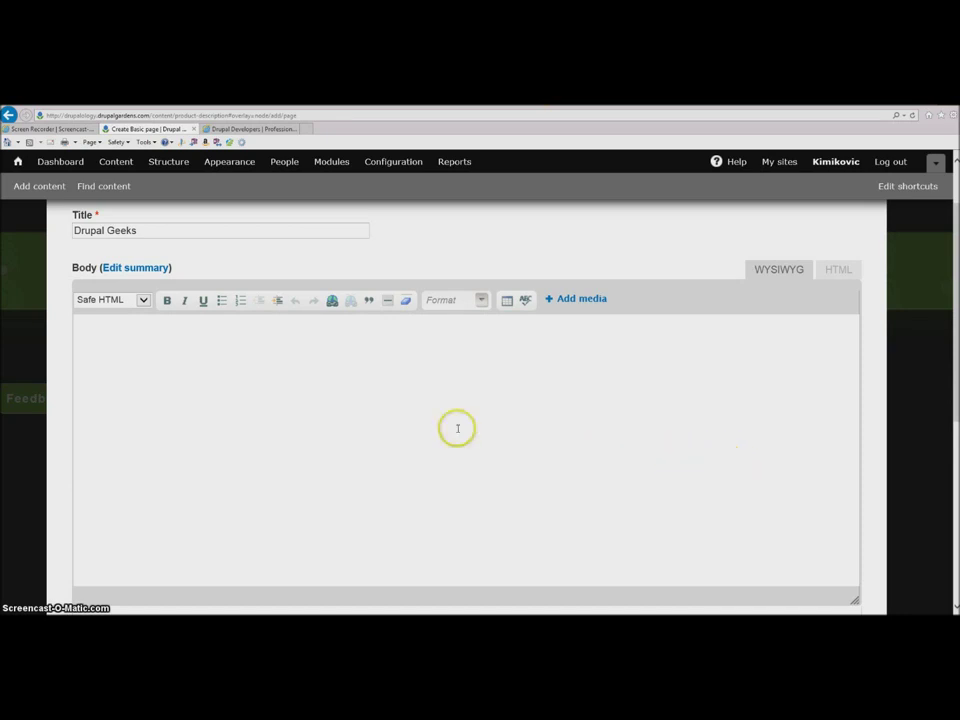
{"action": "left_click", "coordinate": [91, 338]}
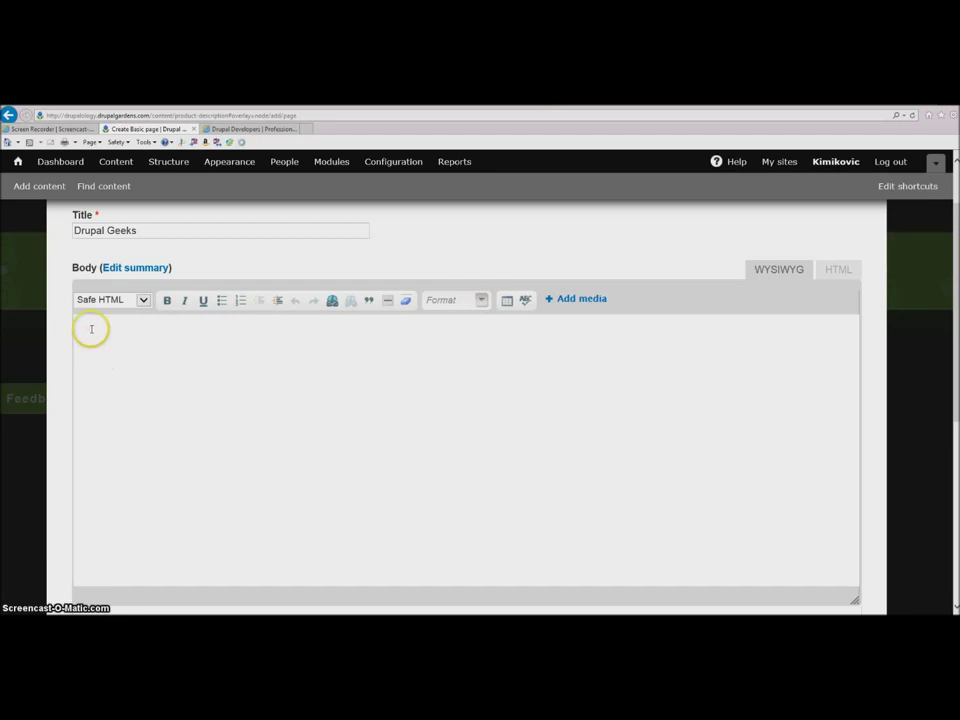
{"action": "left_click", "coordinate": [91, 328]}
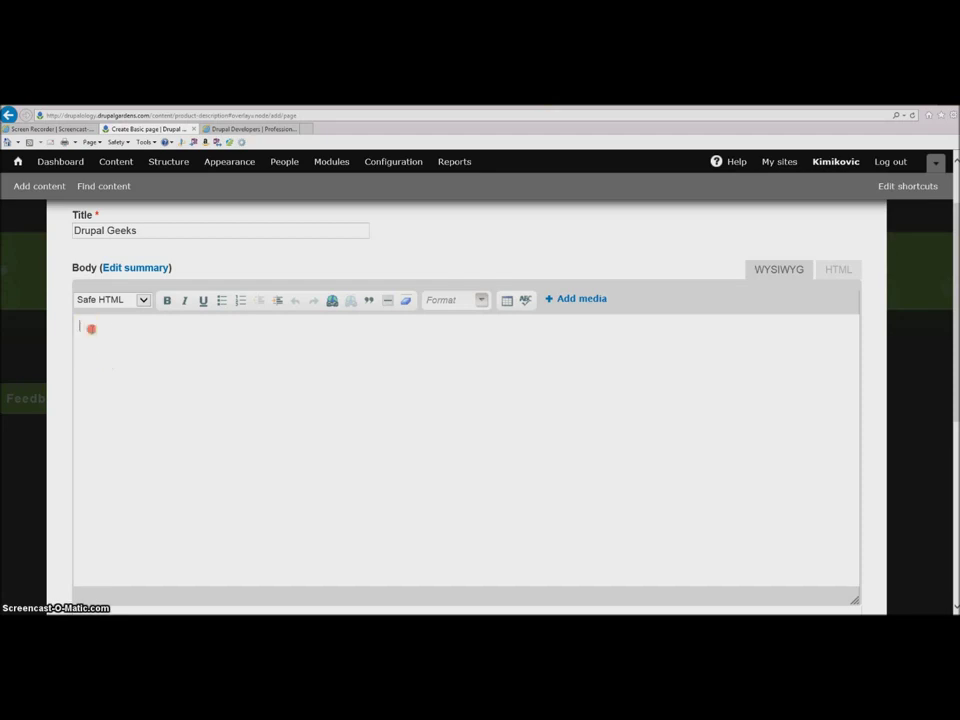
{"action": "left_click", "coordinate": [144, 300]}
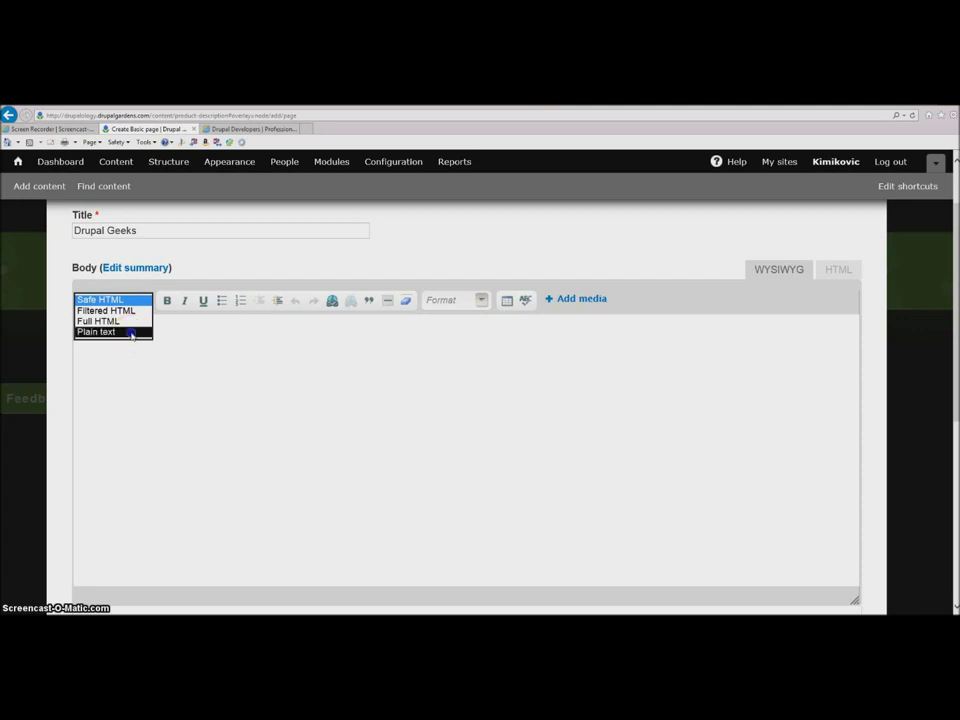
{"action": "left_click", "coordinate": [130, 332]}
{"action": "right_click", "coordinate": [111, 325]}
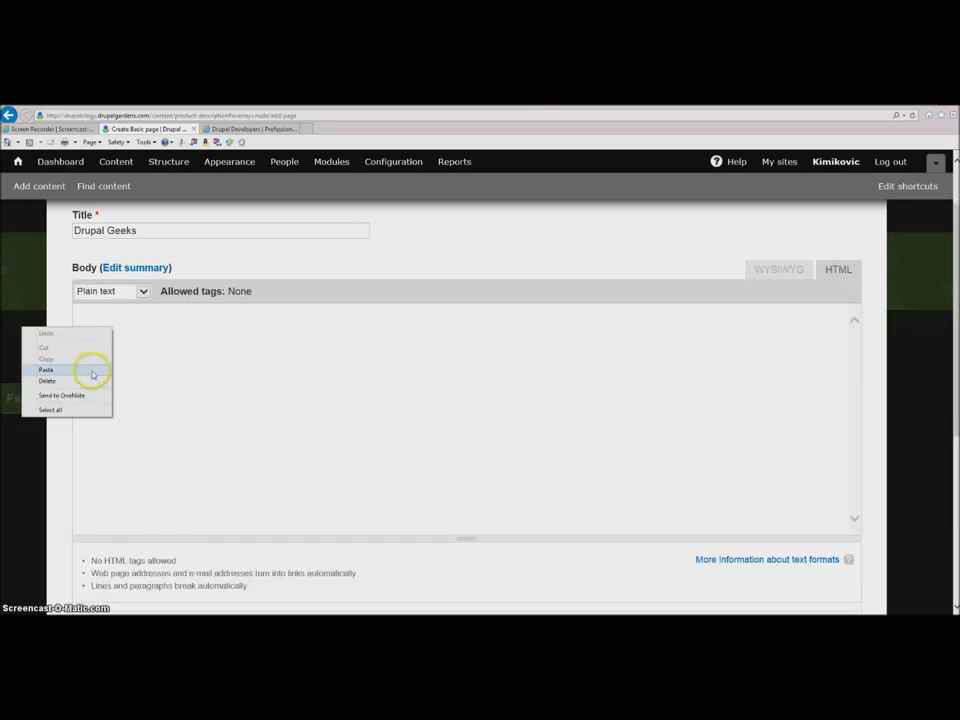
{"action": "left_click", "coordinate": [92, 369]}
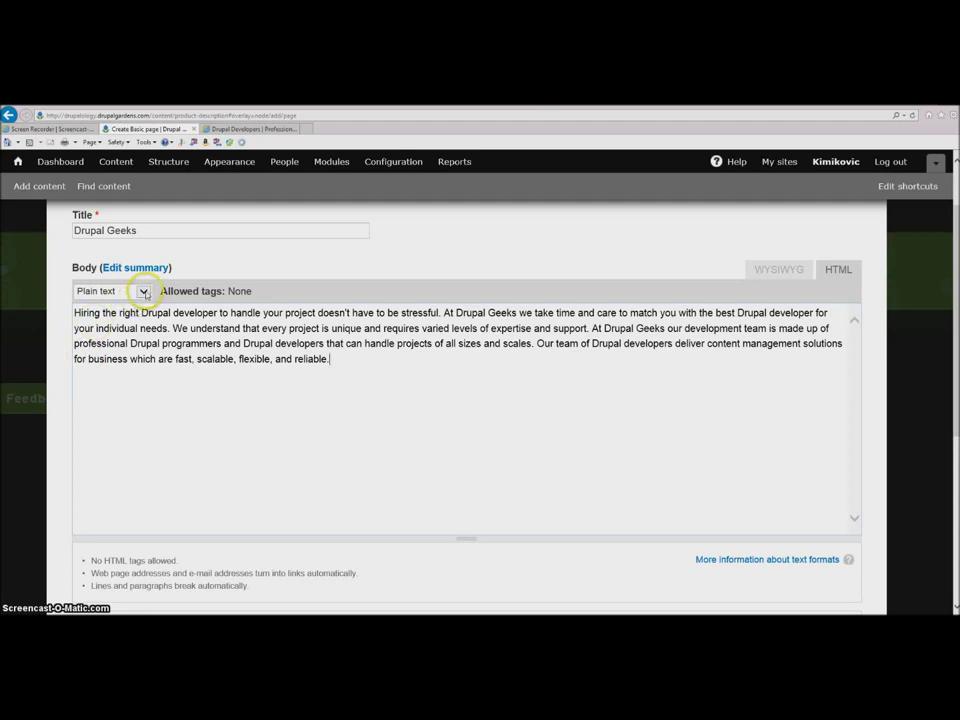
Switch the body's text format to Safe HTML and review its formatting guidelines beneath the editor
{"action": "left_click", "coordinate": [144, 292]}
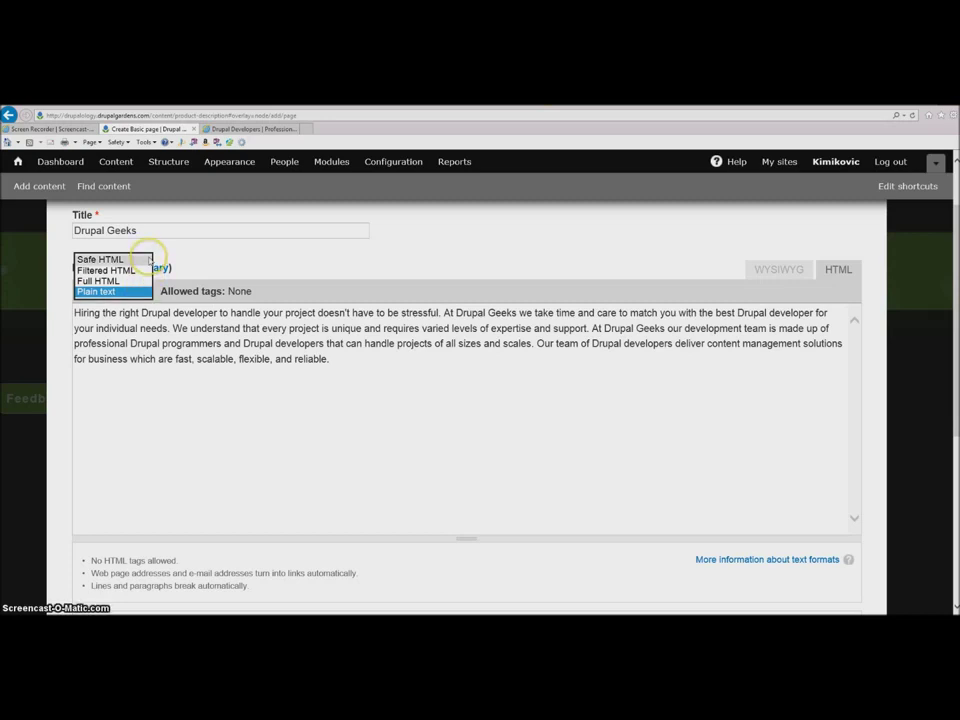
{"action": "left_click", "coordinate": [149, 259]}
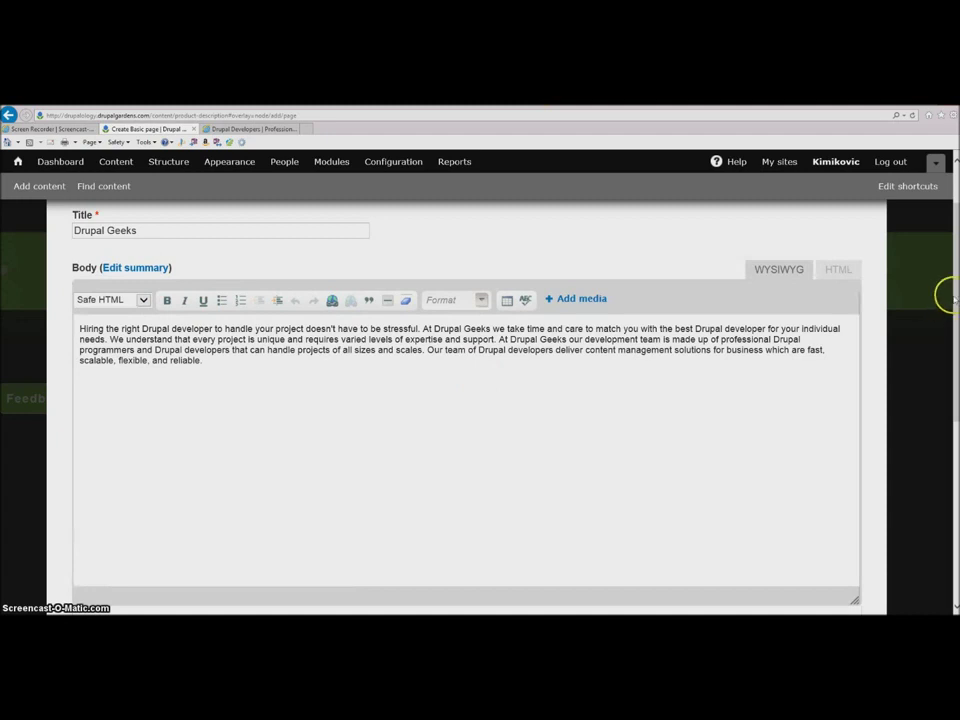
{"action": "scroll", "coordinate": [945, 295], "scroll_direction": "down", "scroll_amount": 3}
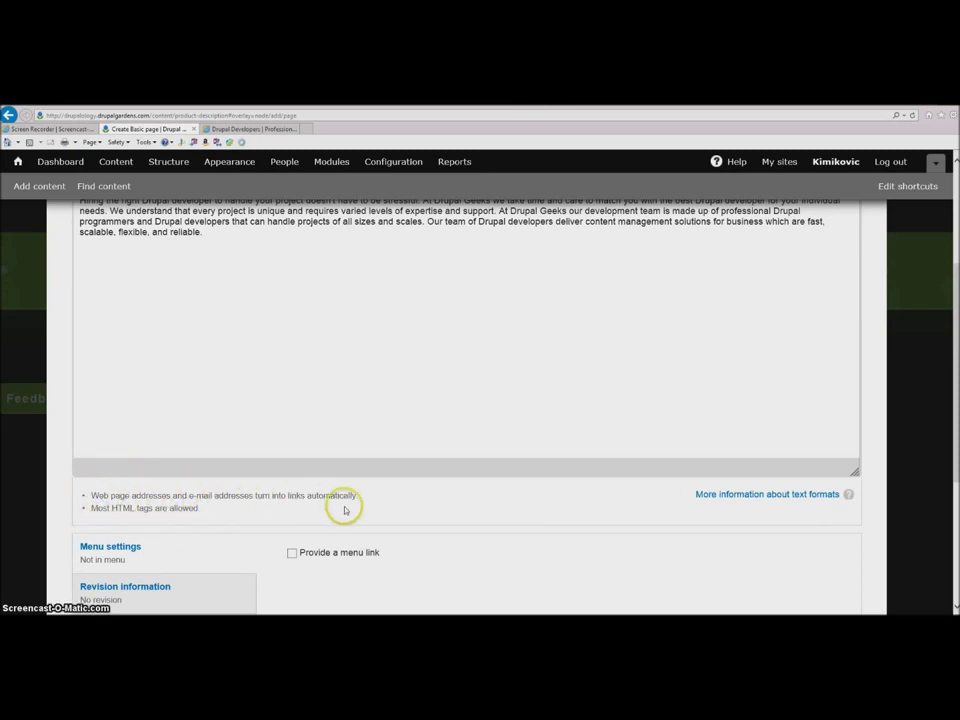
{"action": "scroll", "coordinate": [950, 390], "scroll_direction": "up", "scroll_amount": 3}
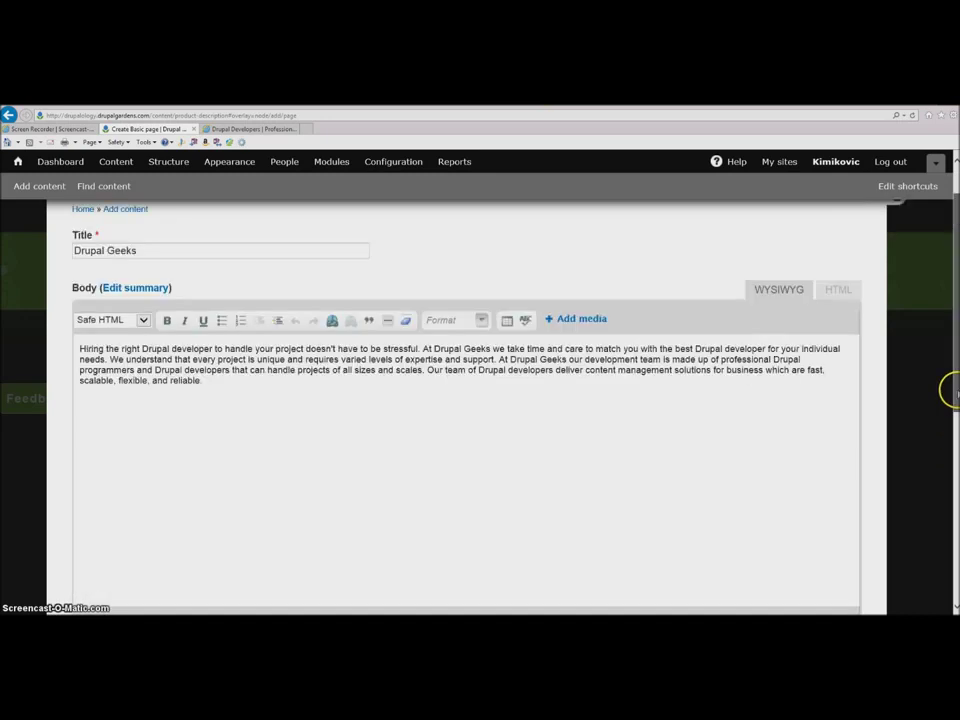
{"action": "left_click", "coordinate": [160, 378]}
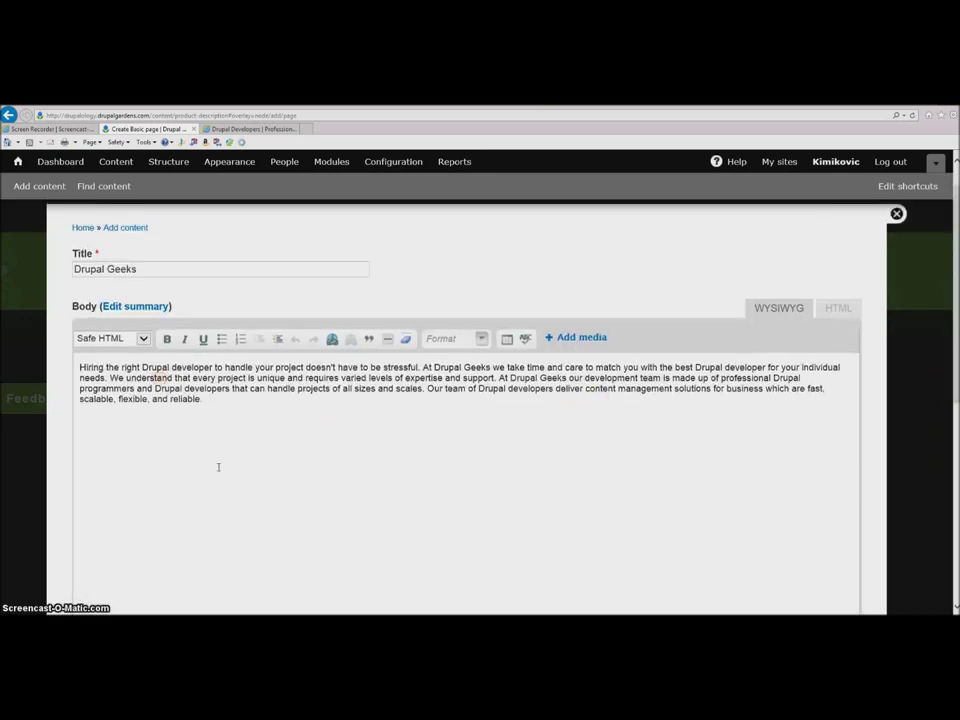
Switch the body's text format to Filtered HTML and review which HTML tags it allows
{"action": "left_click", "coordinate": [142, 339]}
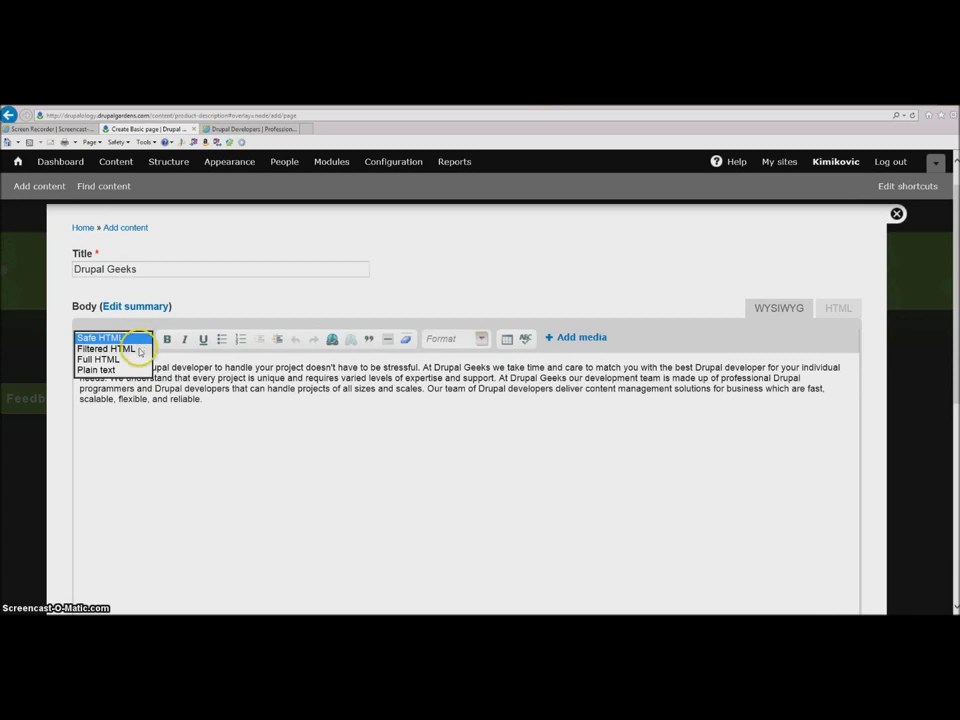
{"action": "left_click", "coordinate": [139, 348]}
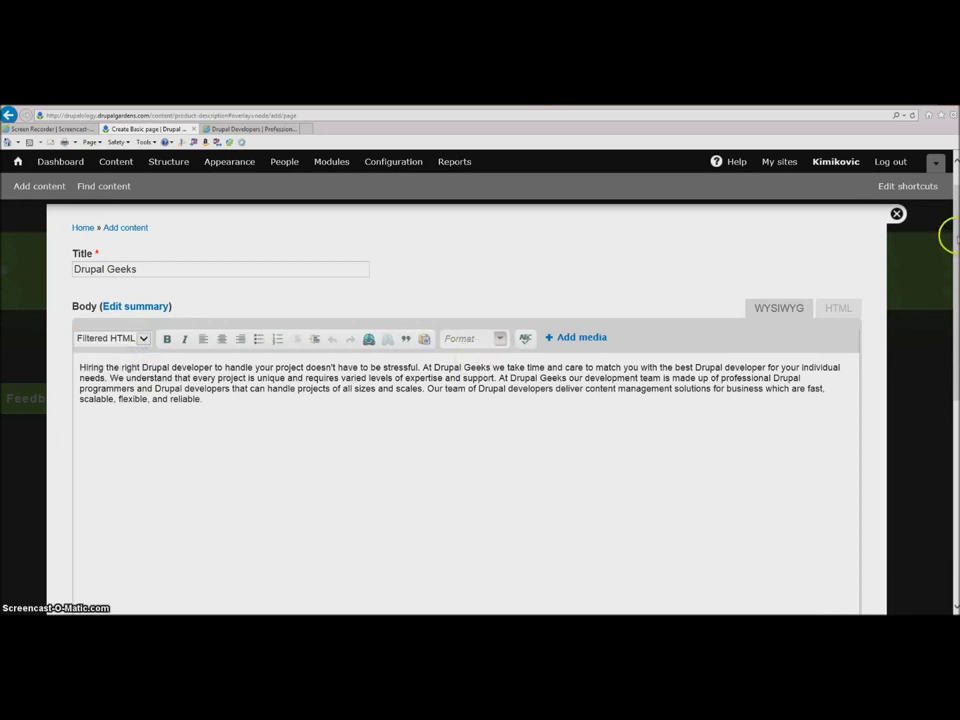
{"action": "left_click_drag", "start_coordinate": [948, 236], "coordinate": [949, 330]}
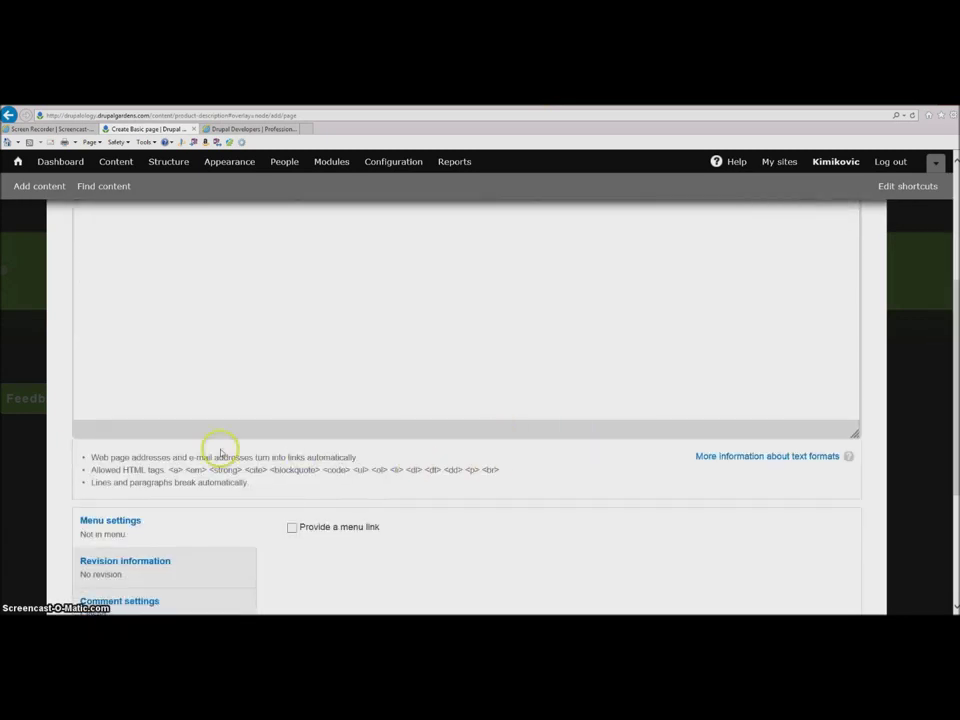
{"action": "left_click_drag", "start_coordinate": [949, 407], "coordinate": [948, 289]}
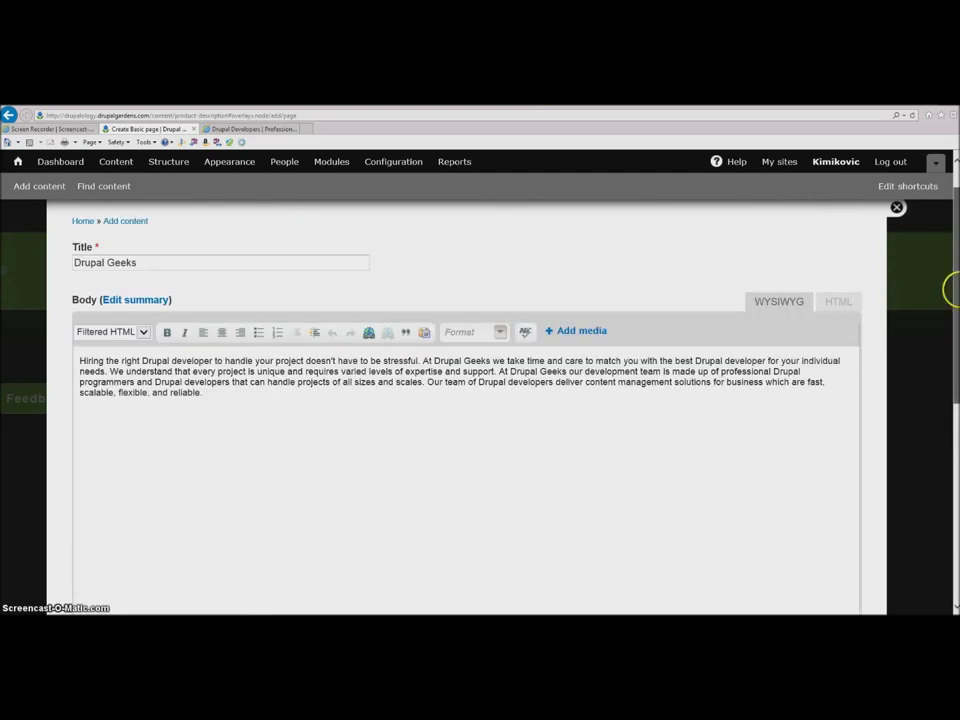
Set the body's text format to Full HTML
{"action": "left_click", "coordinate": [128, 376]}
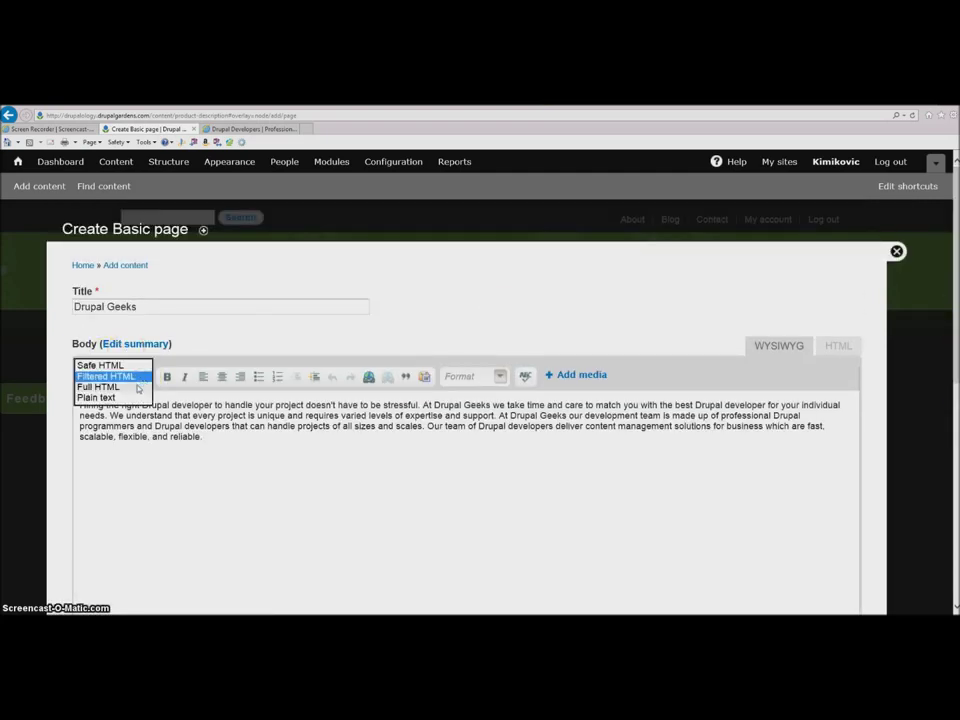
{"action": "left_click", "coordinate": [138, 387]}
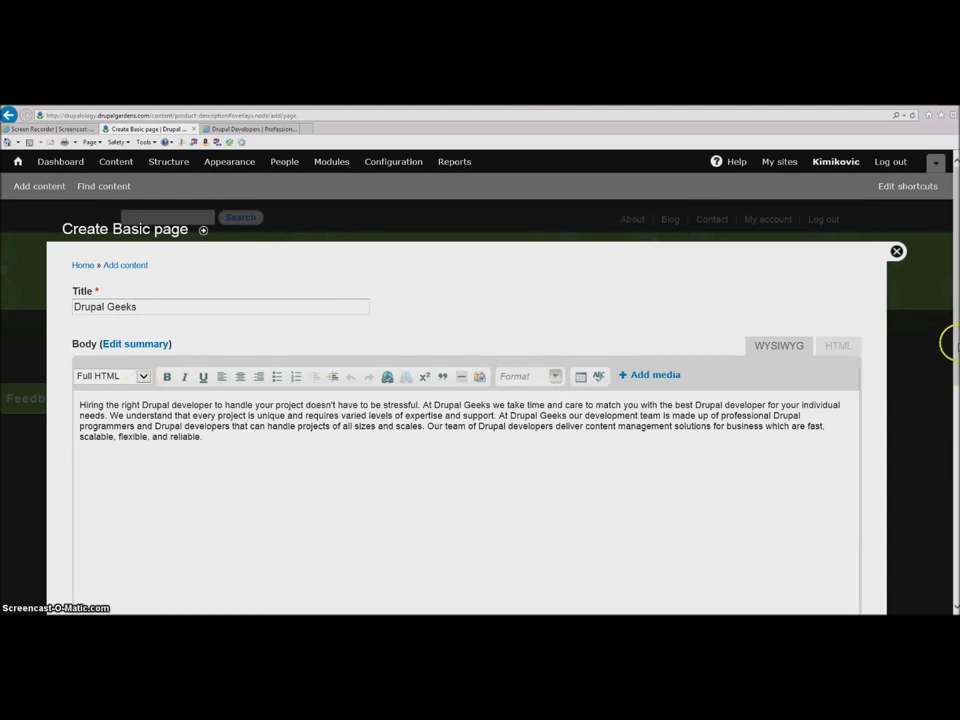
{"action": "mouse_move", "coordinate": [949, 339]}
{"action": "left_mouse_down"}
{"action": "mouse_move", "coordinate": [949, 529]}
{"action": "mouse_move", "coordinate": [951, 332]}
{"action": "left_mouse_up"}
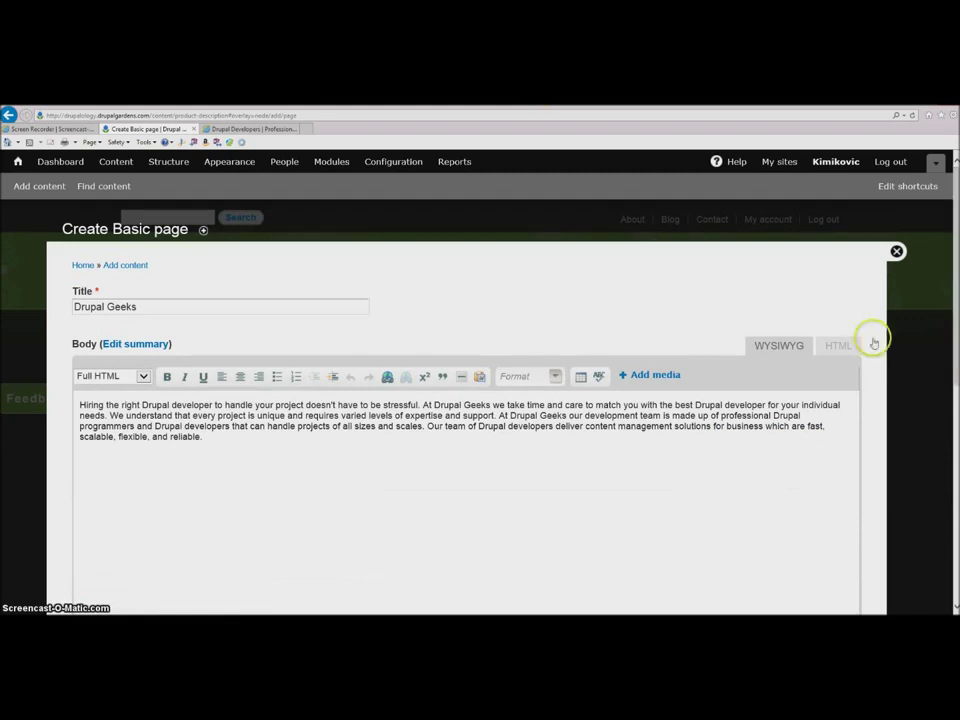
Upload the photo-drupal image from the Misc. Drupal Graphics folder as media for the page body
{"action": "left_click", "coordinate": [641, 377]}
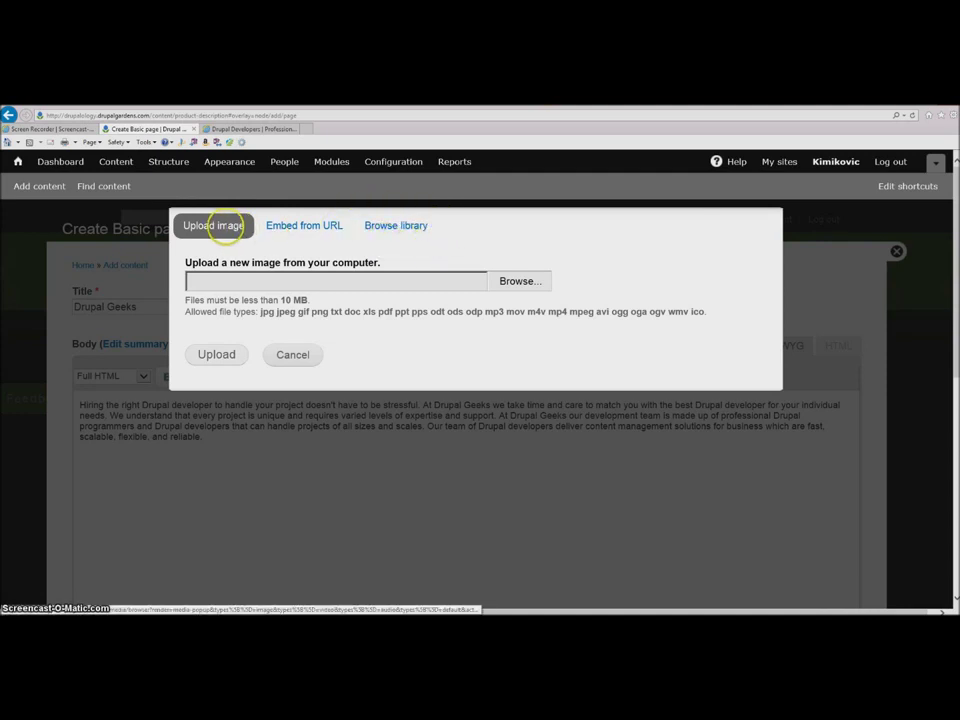
{"action": "left_click", "coordinate": [520, 281]}
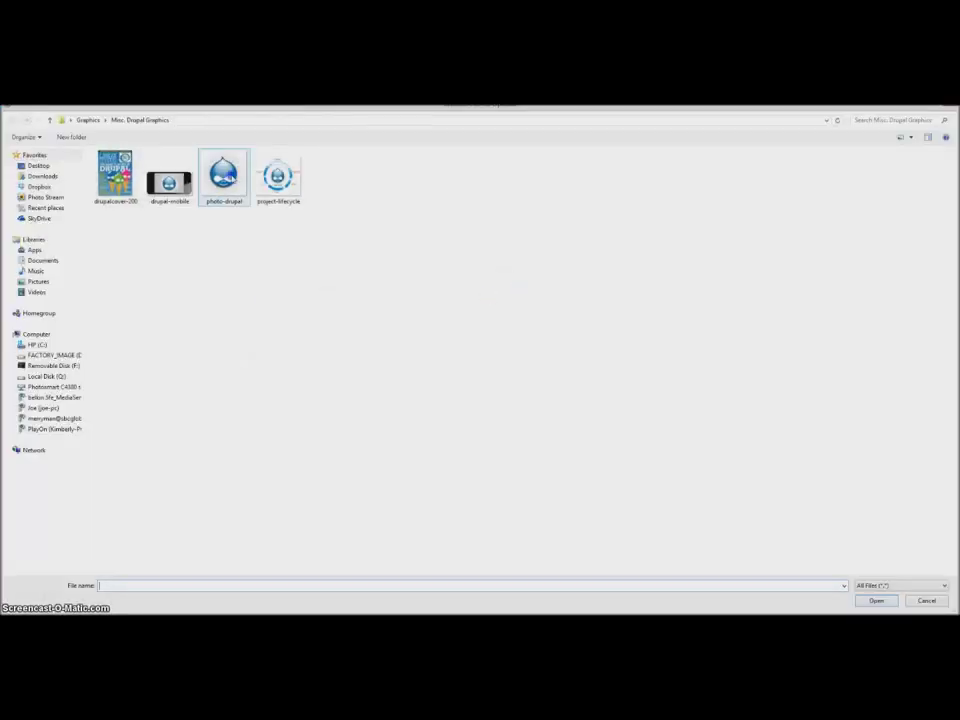
{"action": "left_click", "coordinate": [231, 180]}
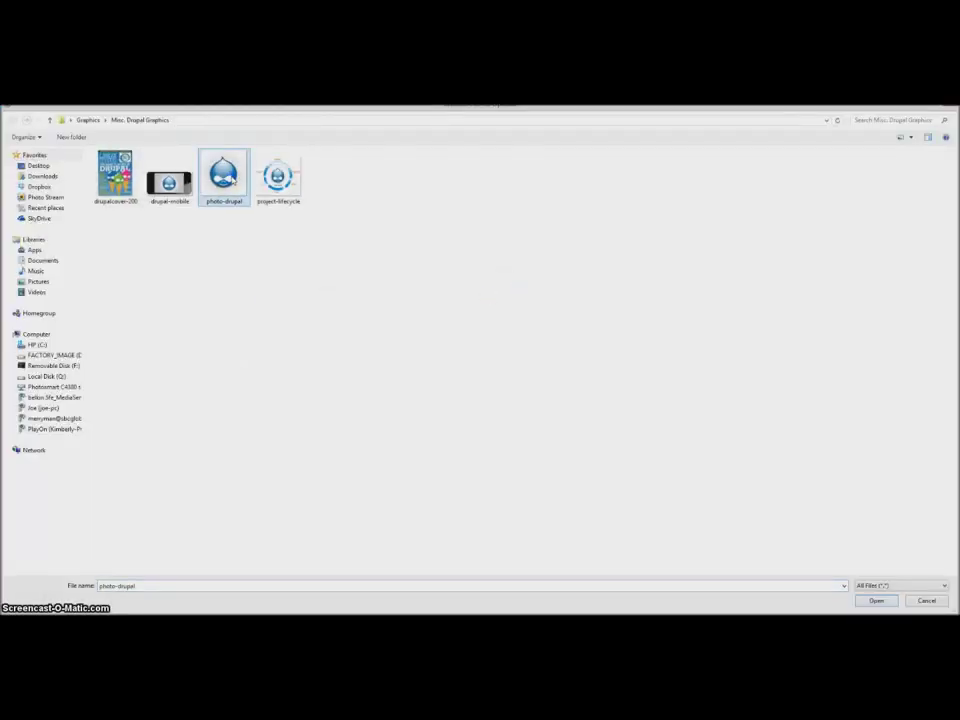
{"action": "left_click", "coordinate": [878, 600]}
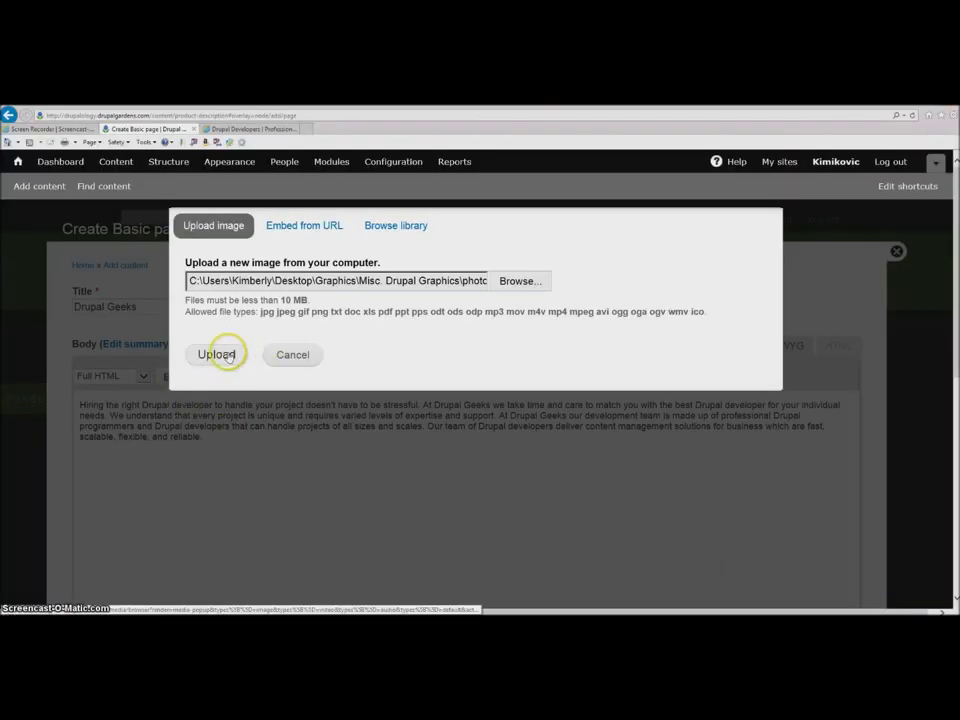
{"action": "left_click", "coordinate": [226, 355]}
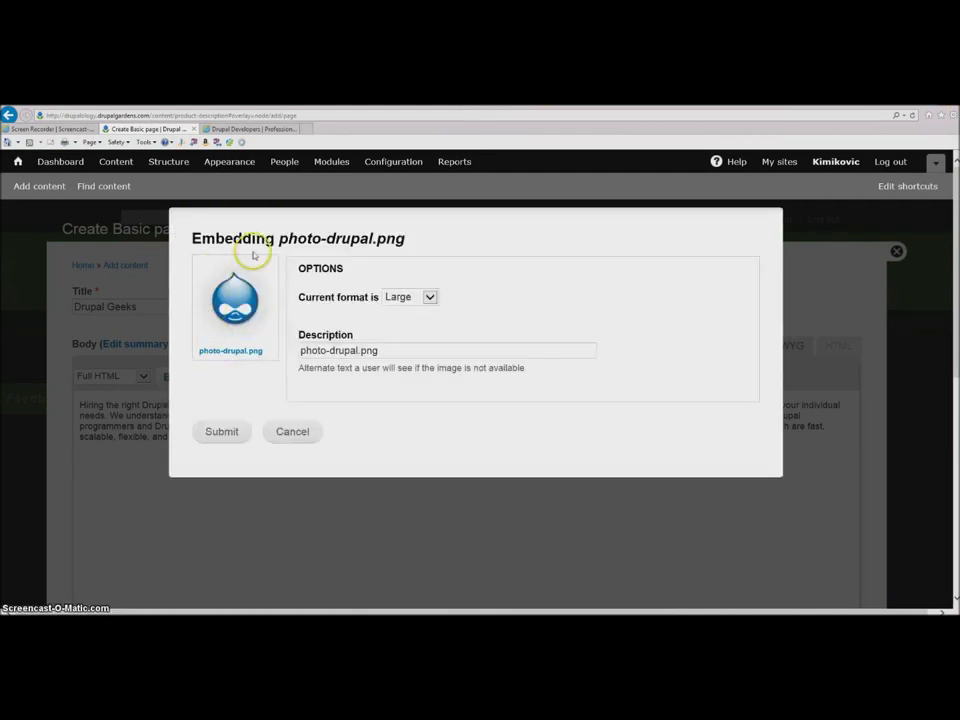
Embed the uploaded photo-drupal.png in the body using the Large format
{"action": "left_click", "coordinate": [430, 297]}
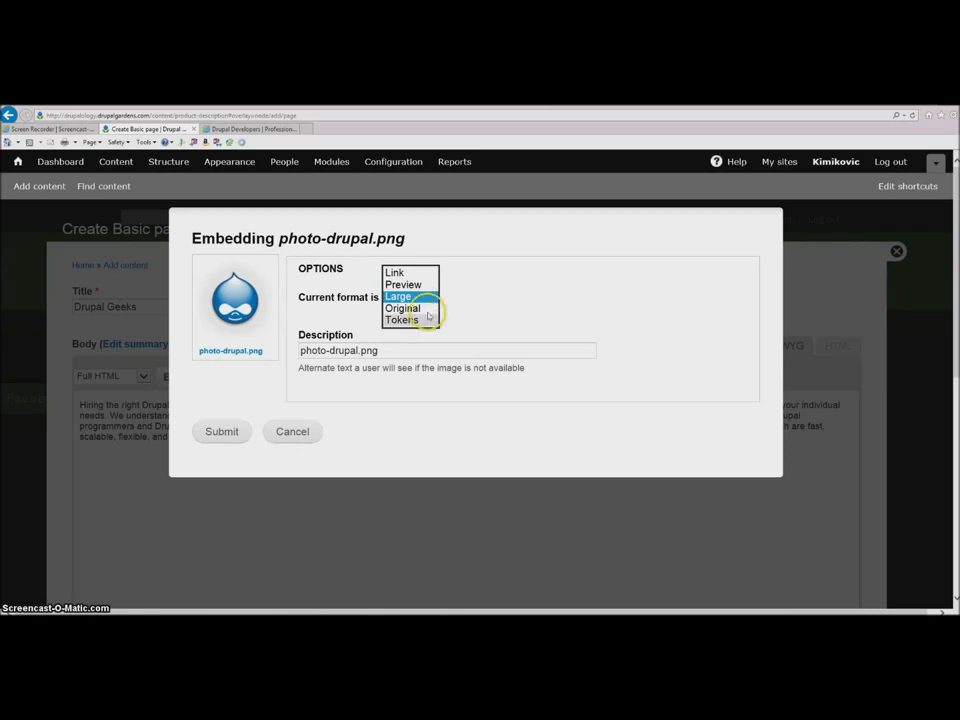
{"action": "left_click", "coordinate": [429, 300]}
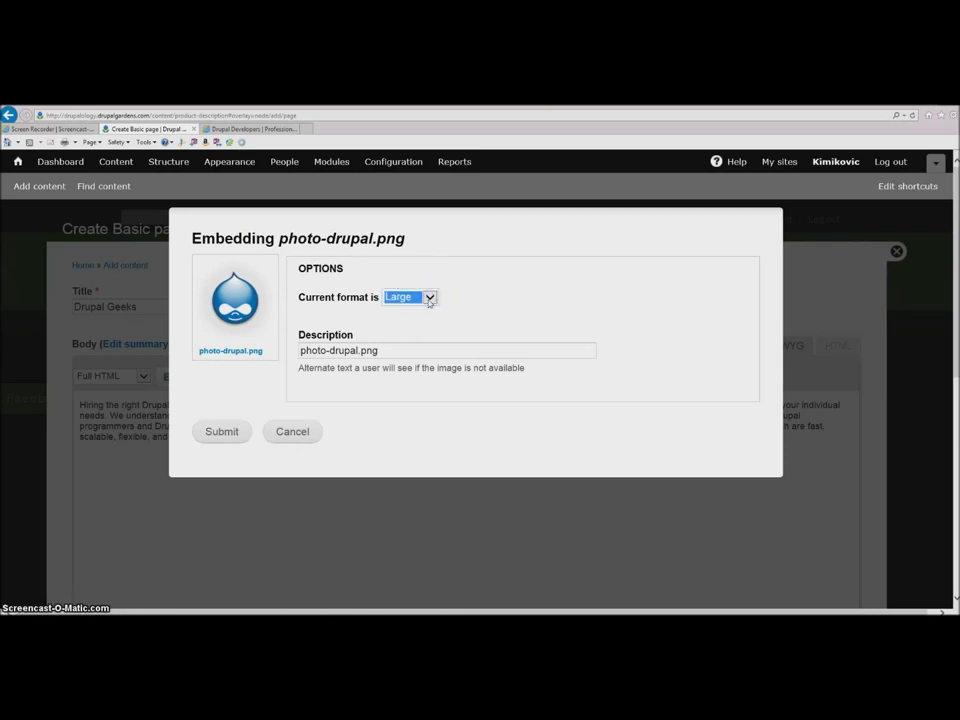
{"action": "left_click", "coordinate": [222, 431]}
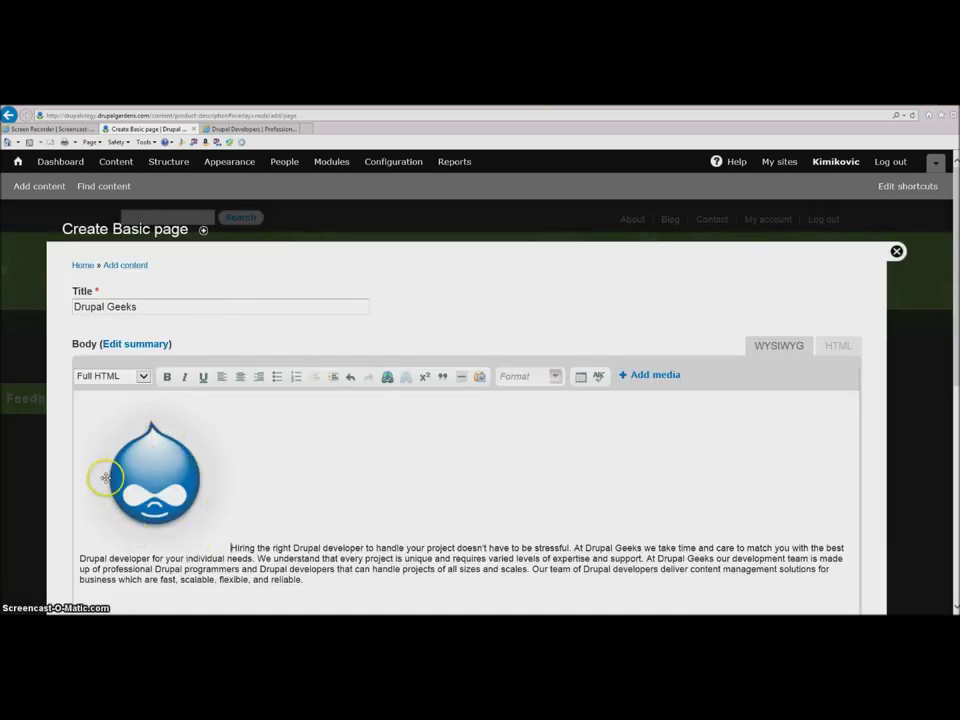
Provide a menu link for the page with the description "Drupal Geeks Information" and <Main menu> as parent item
{"action": "left_click_drag", "start_coordinate": [949, 343], "coordinate": [951, 568]}
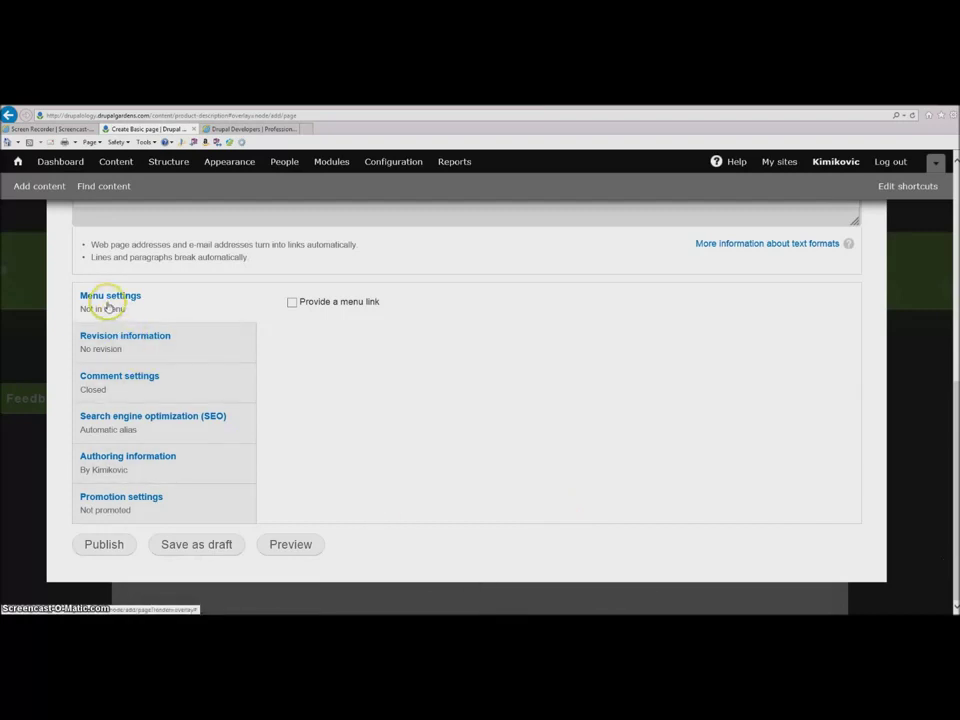
{"action": "left_click", "coordinate": [291, 302]}
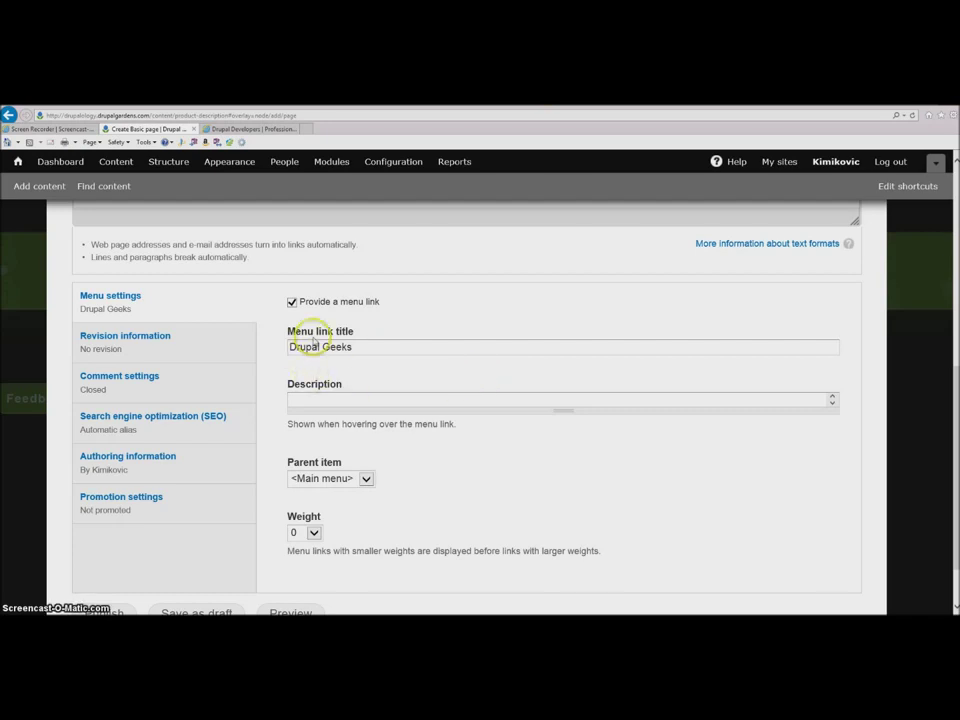
{"action": "left_click", "coordinate": [313, 398]}
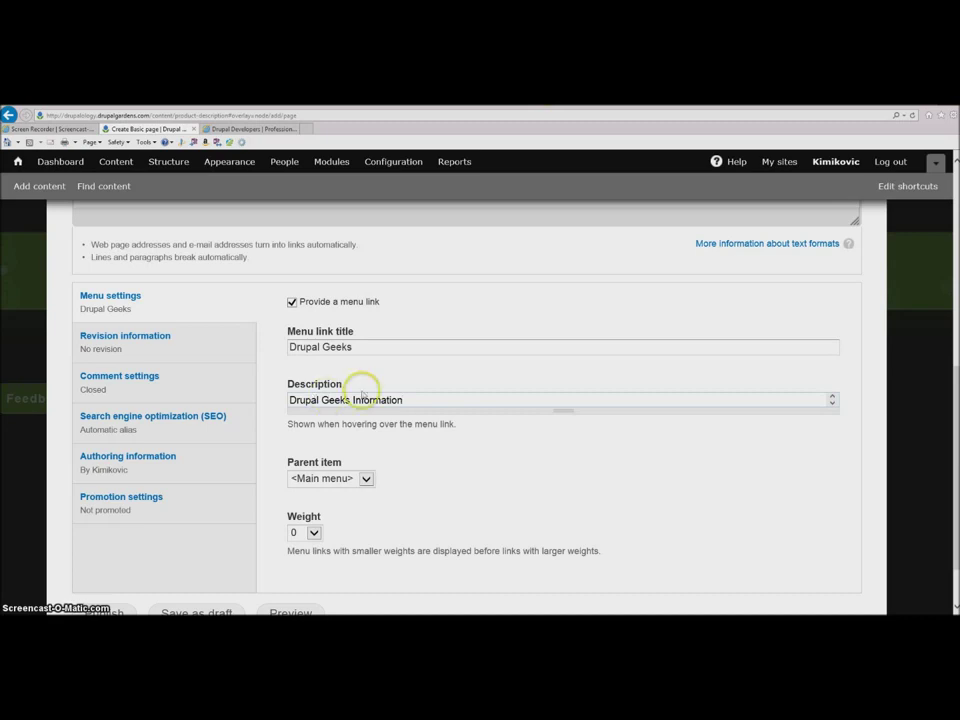
{"action": "left_click", "coordinate": [367, 480]}
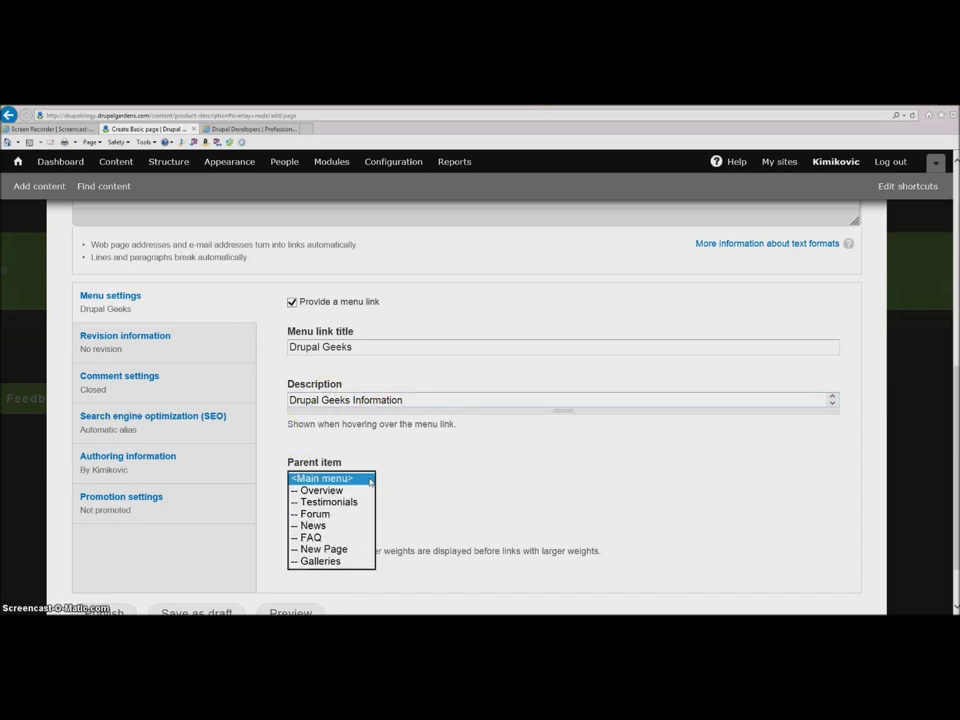
{"action": "left_click", "coordinate": [368, 480]}
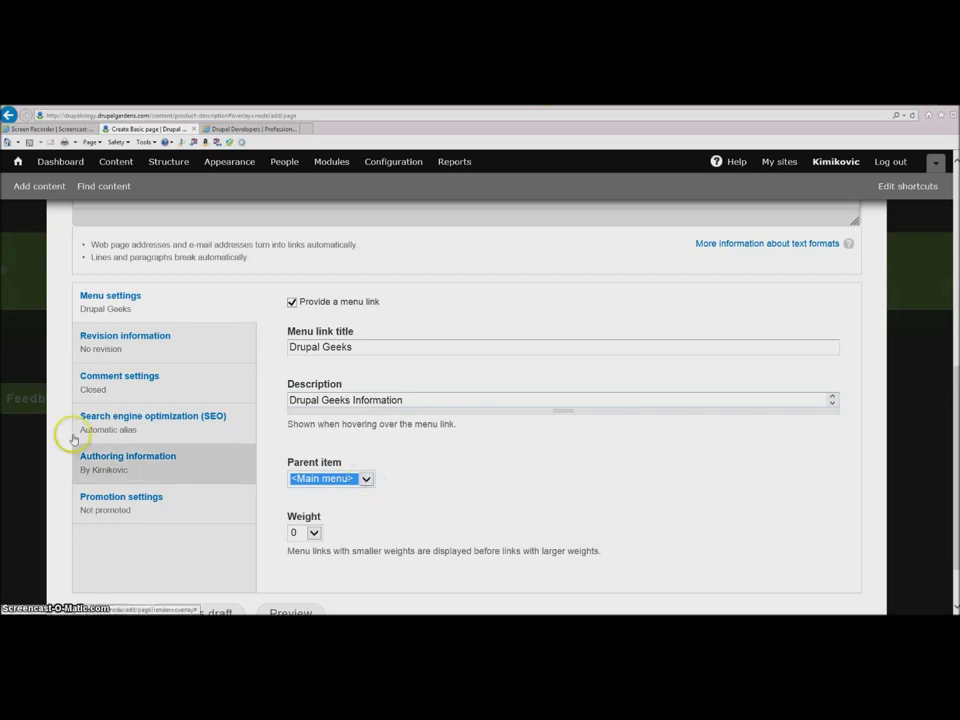
Review the page's revision information and comment settings
{"action": "left_click", "coordinate": [147, 340]}
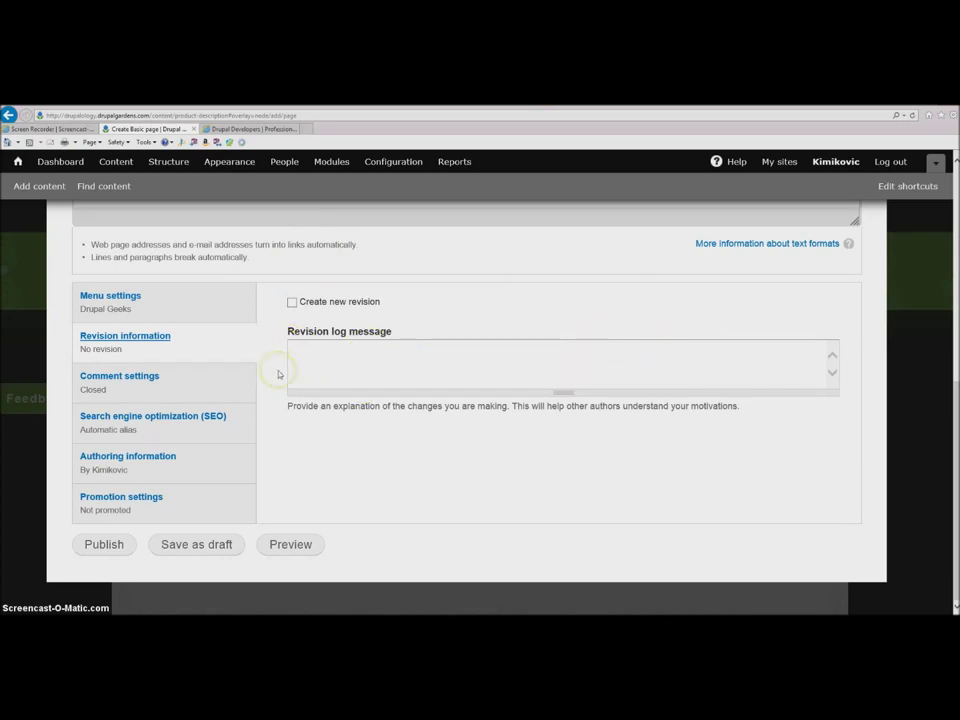
{"action": "left_click", "coordinate": [311, 353]}
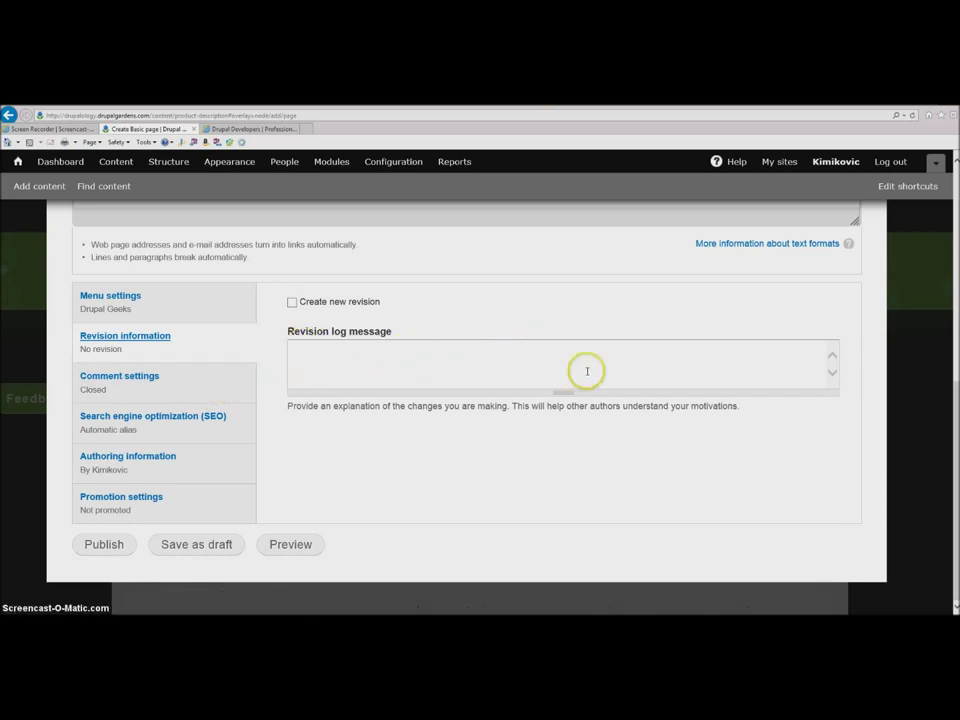
{"action": "left_click", "coordinate": [107, 381]}
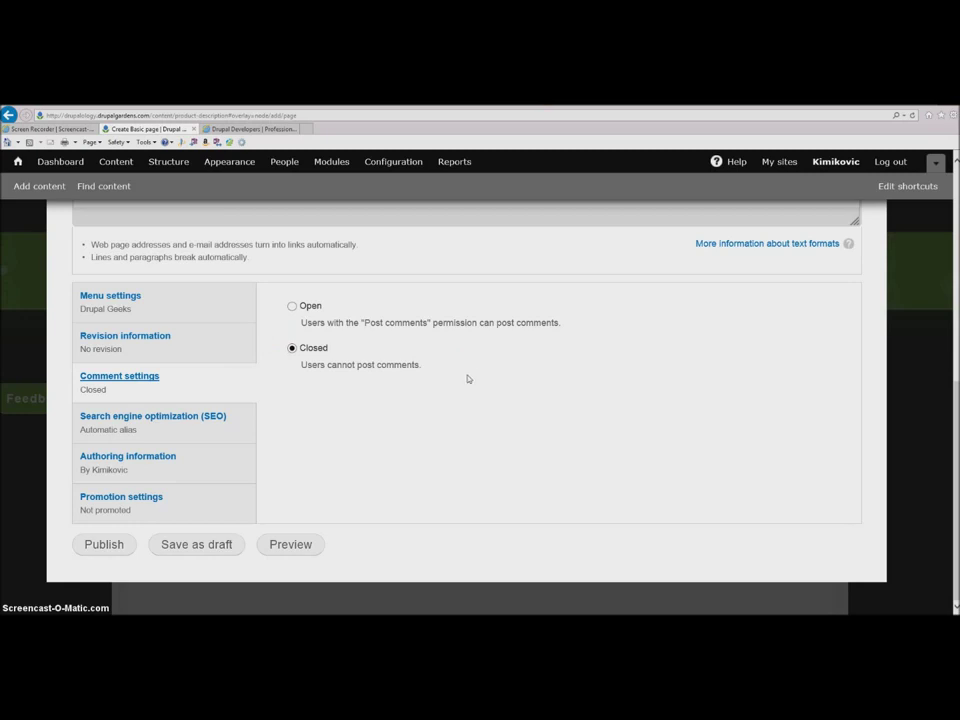
In the search engine optimization settings, open the URL alias for manual editing and re-enable automatic alias generation
{"action": "left_click", "coordinate": [154, 417]}
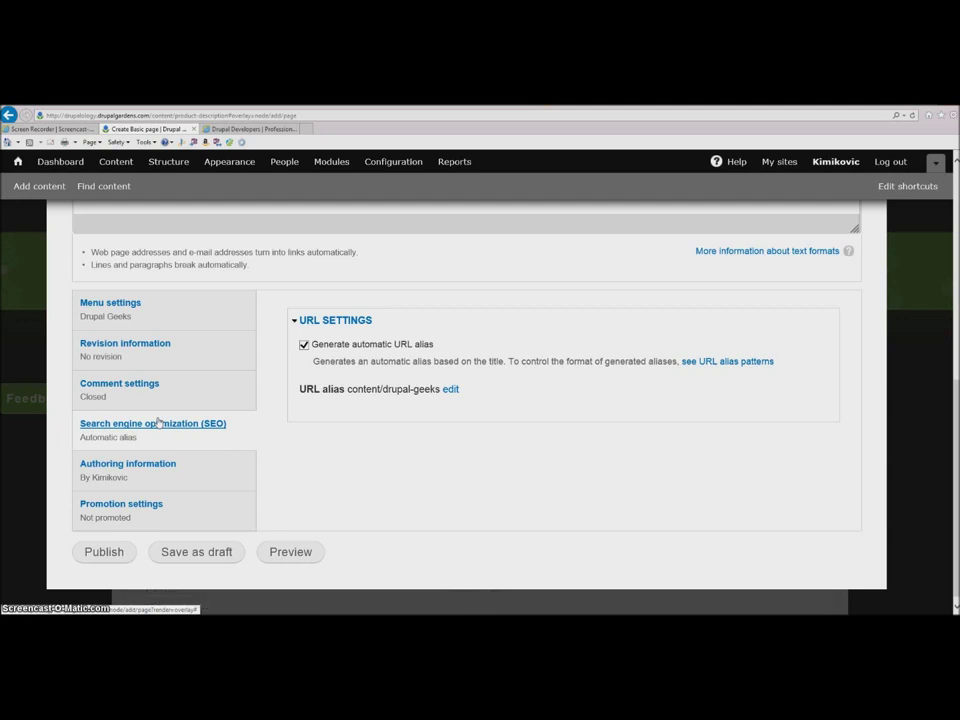
{"action": "left_click", "coordinate": [170, 410]}
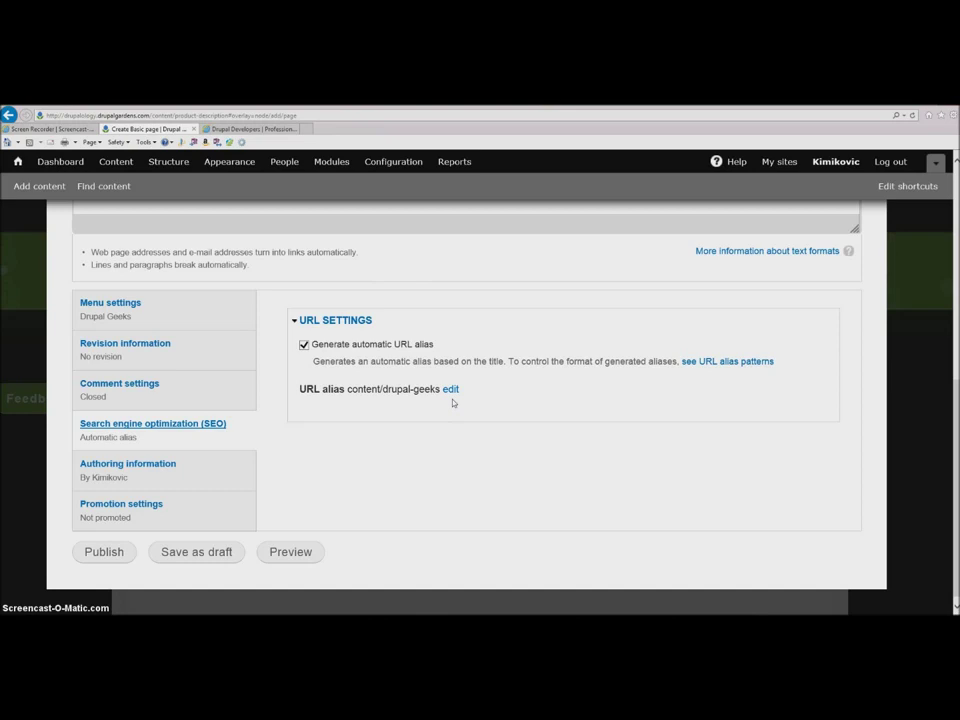
{"action": "left_click", "coordinate": [449, 390]}
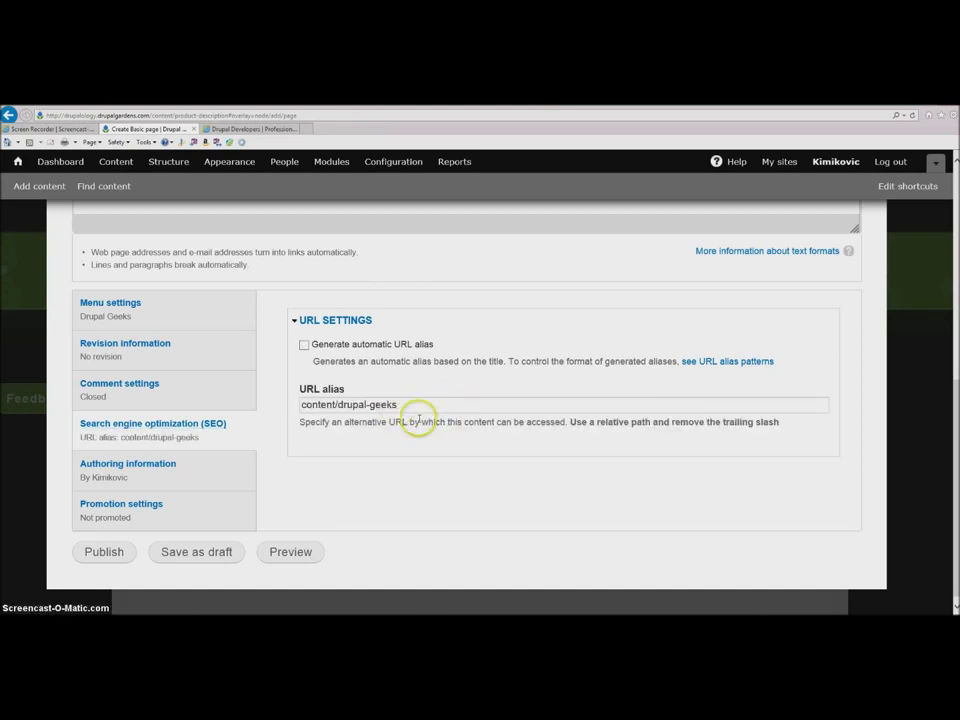
{"action": "left_click", "coordinate": [305, 345]}
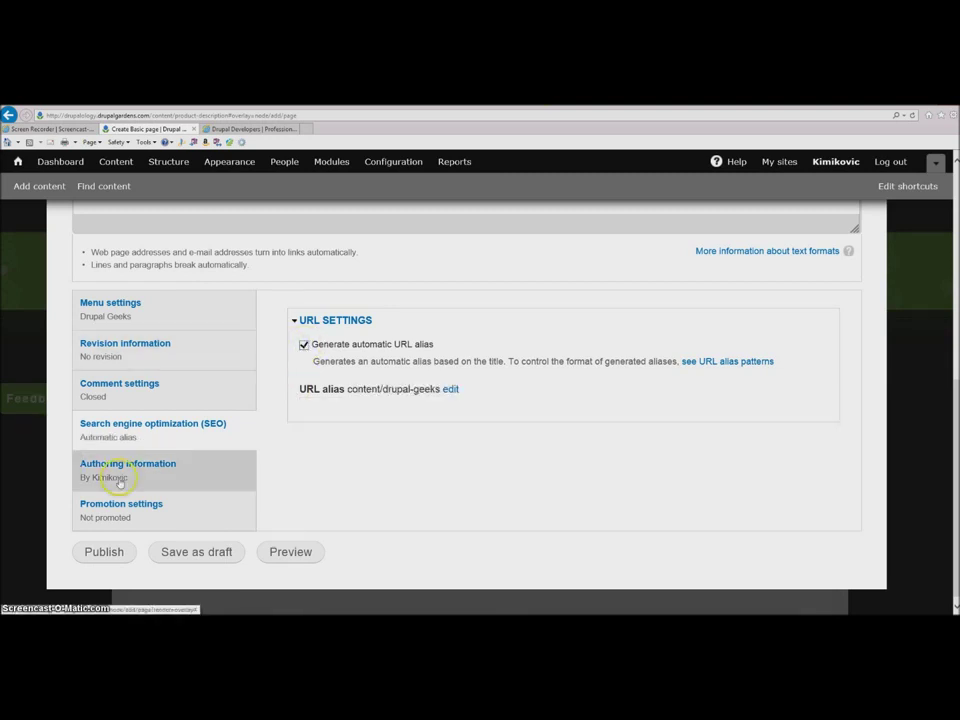
Review the page's authoring information and promotion settings
{"action": "left_click", "coordinate": [156, 464]}
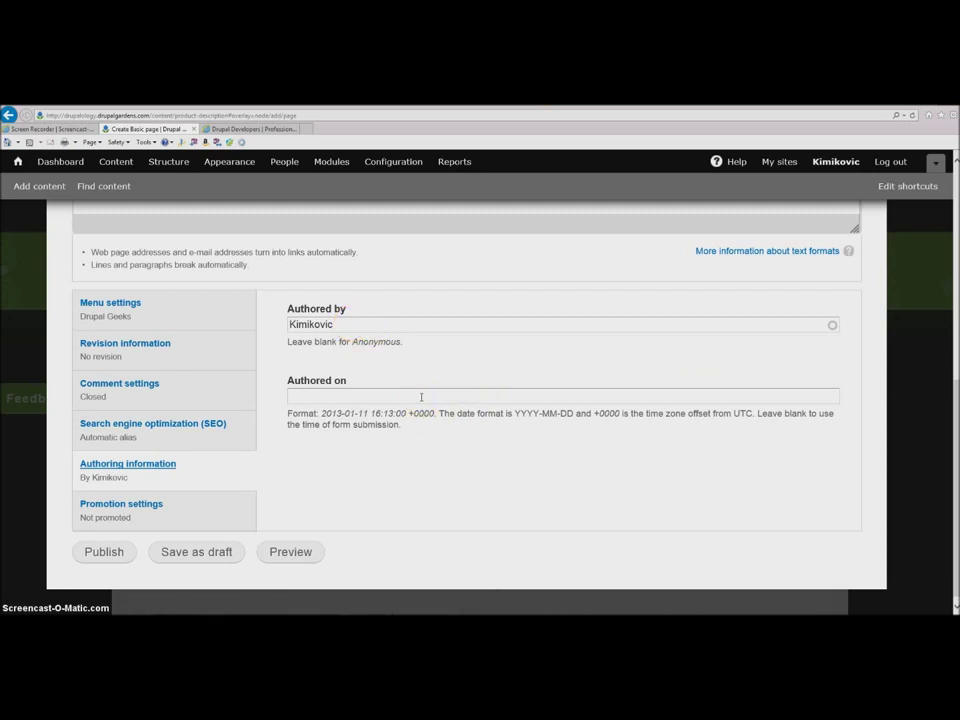
{"action": "left_click", "coordinate": [129, 505]}
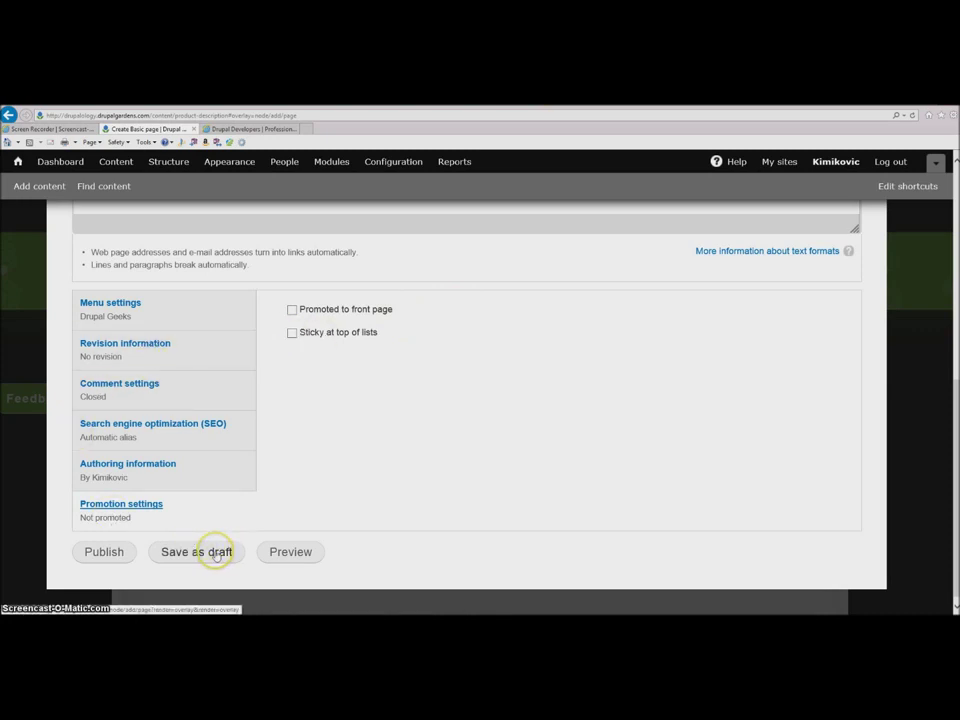
Preview the page and examine its trimmed version, full version and the edit form below them
{"action": "left_click", "coordinate": [313, 551]}
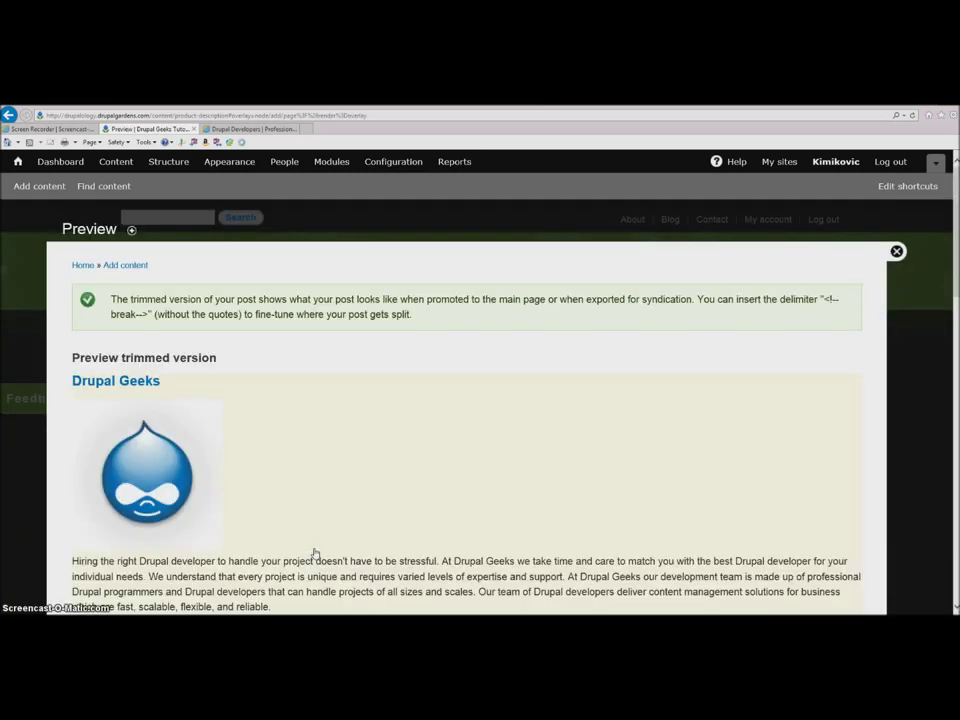
{"action": "scroll", "coordinate": [950, 265], "scroll_direction": "down", "scroll_amount": 1}
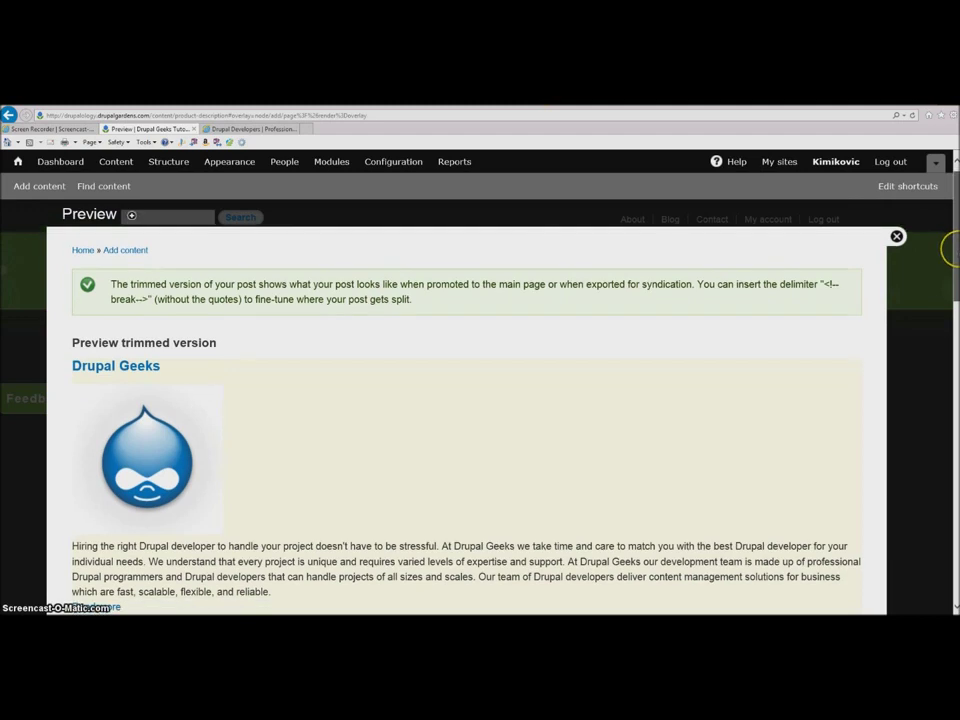
{"action": "scroll", "coordinate": [949, 268], "scroll_direction": "down", "scroll_amount": 3}
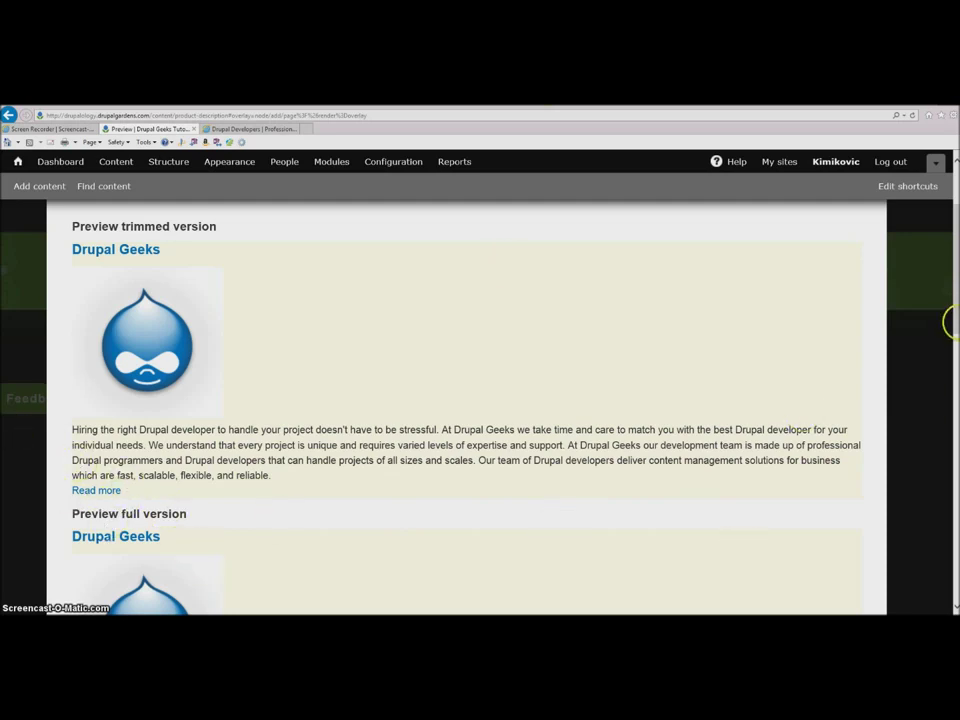
{"action": "left_click_drag", "start_coordinate": [948, 307], "coordinate": [951, 381]}
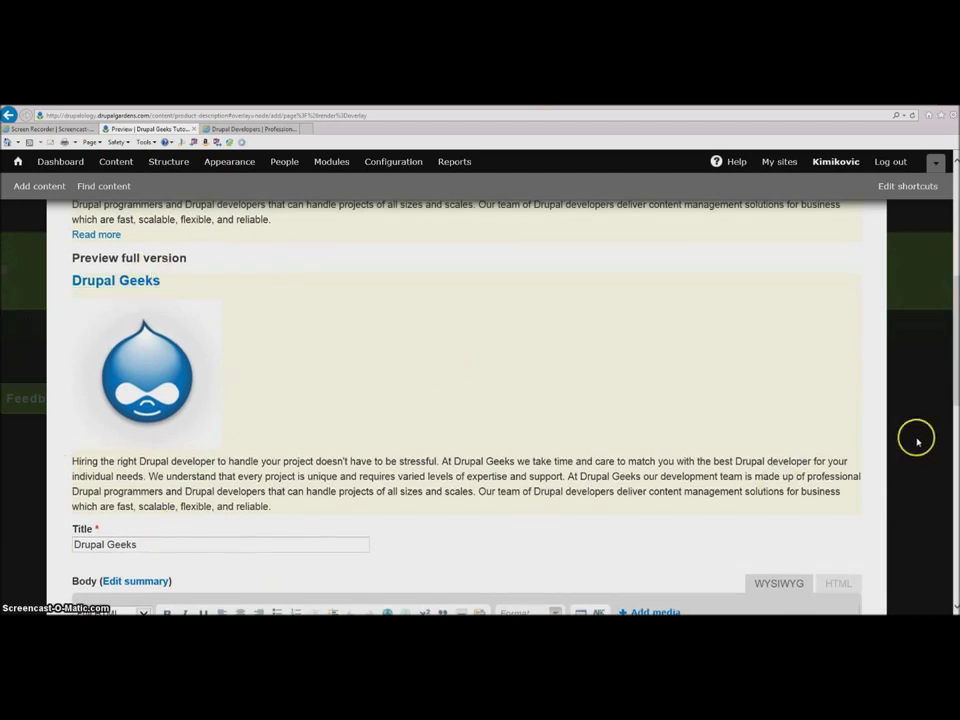
{"action": "left_click_drag", "start_coordinate": [948, 370], "coordinate": [950, 467]}
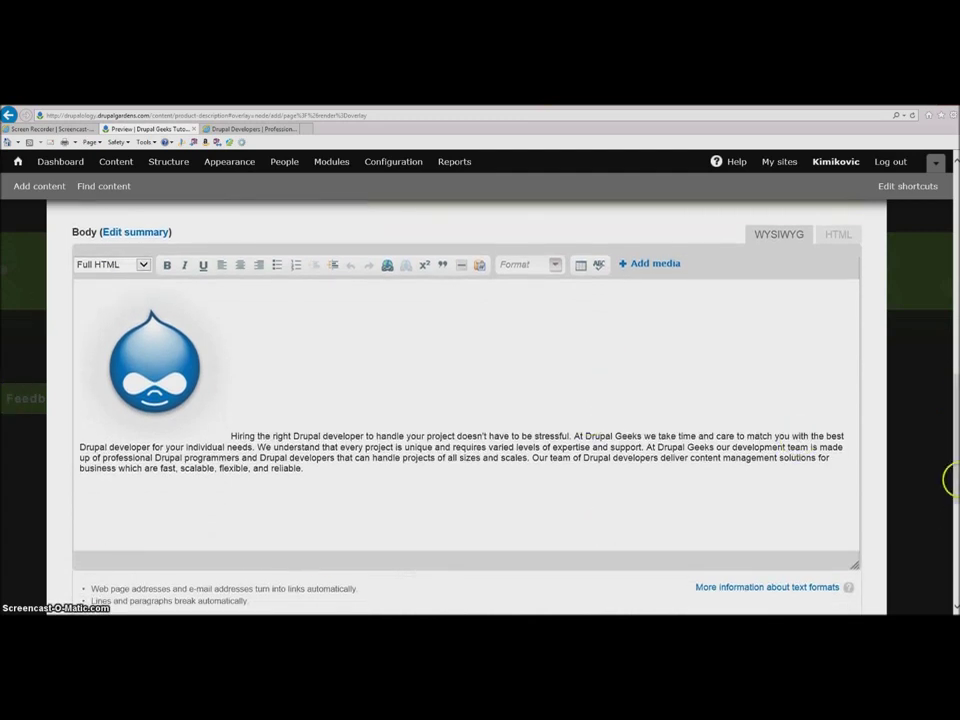
{"action": "left_click_drag", "start_coordinate": [948, 425], "coordinate": [949, 536]}
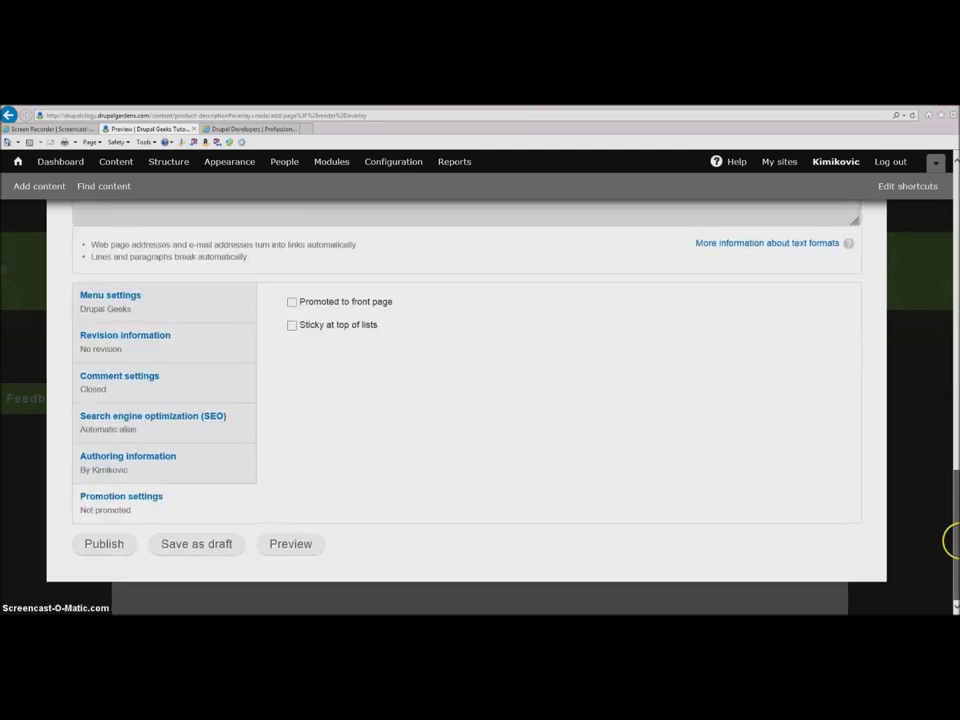
Publish the Drupal Geeks page and check its main menu link, image and body text on the site
{"action": "left_click", "coordinate": [104, 544]}
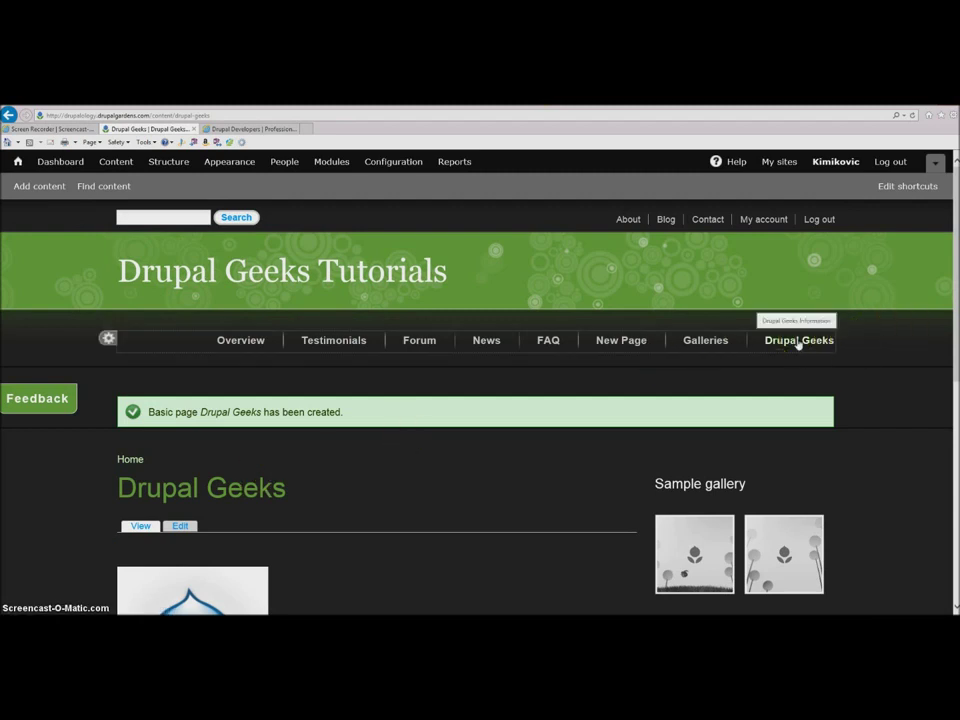
{"action": "left_click_drag", "start_coordinate": [954, 250], "coordinate": [950, 408]}
{"action": "scroll", "coordinate": [954, 407], "scroll_direction": "up", "scroll_amount": 1}
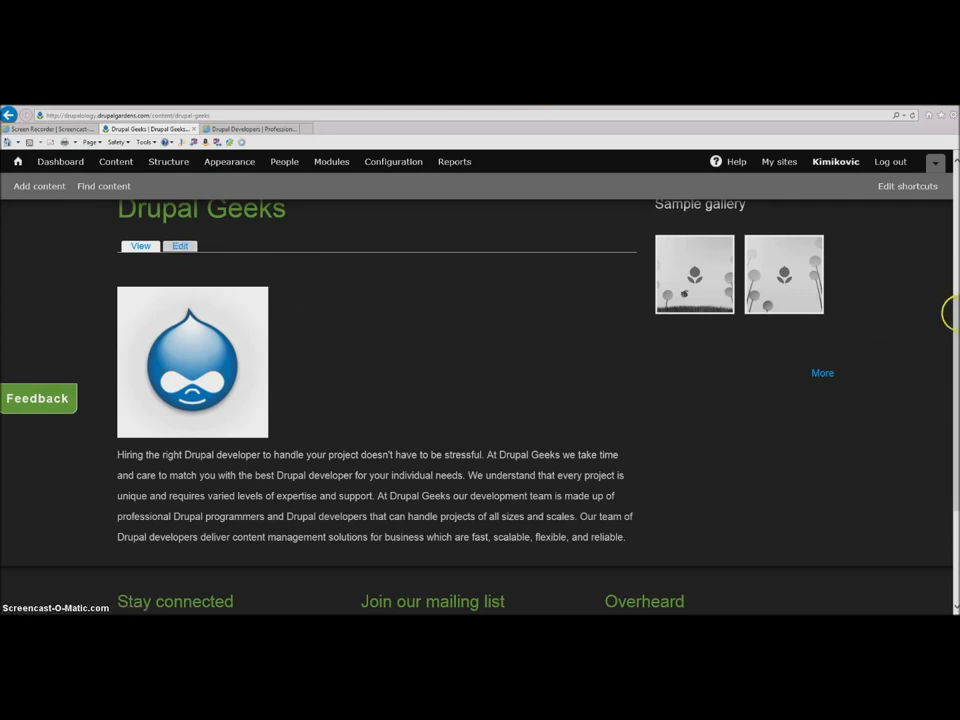
{"action": "left_click_drag", "start_coordinate": [948, 302], "coordinate": [948, 213]}
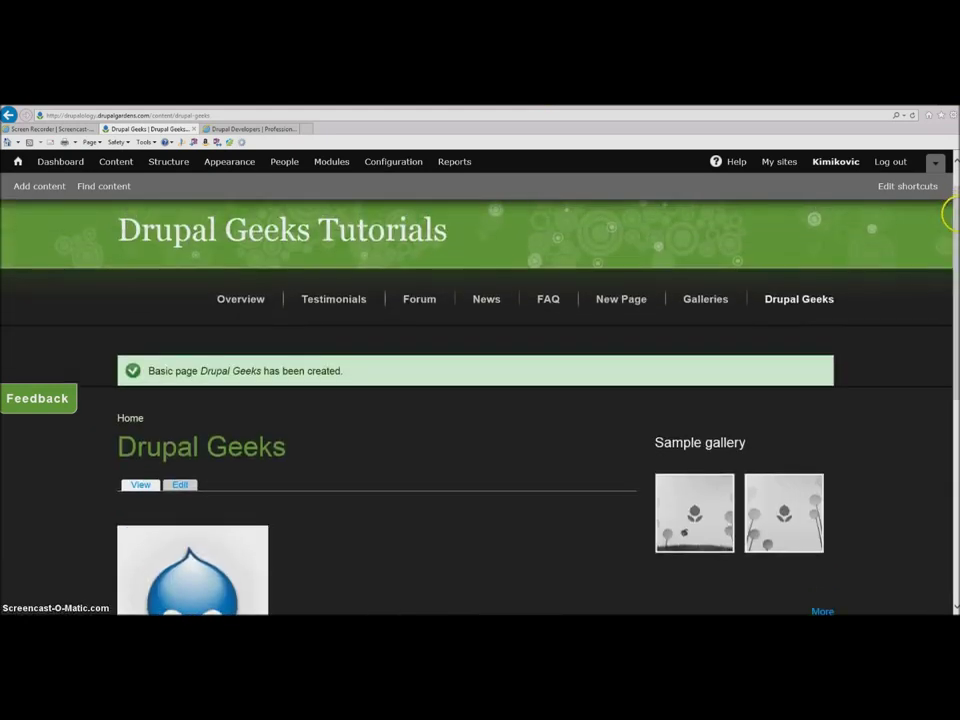